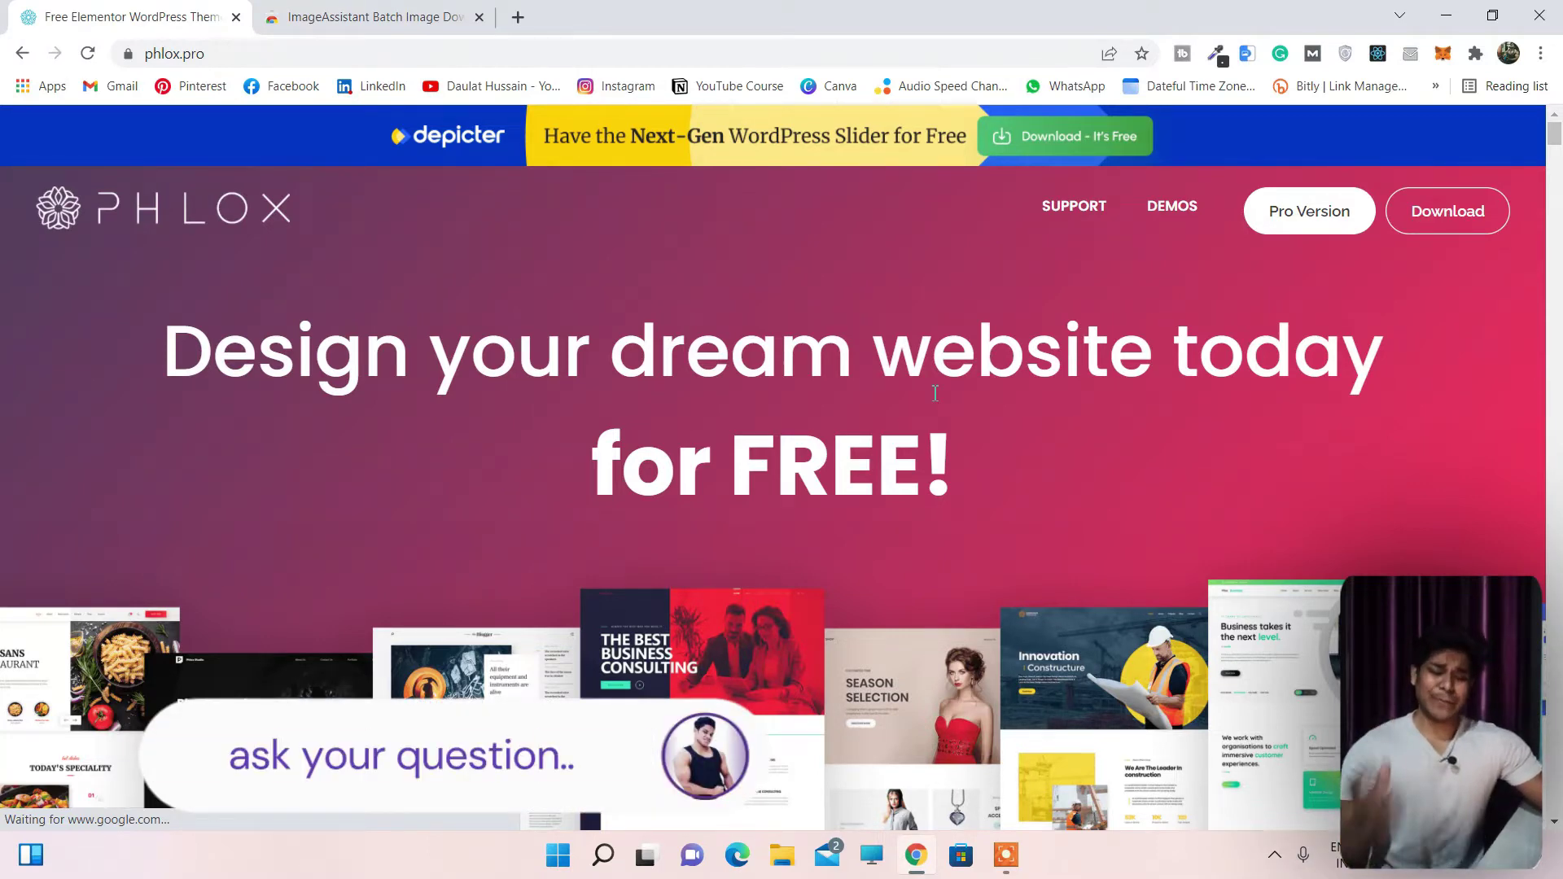
# Scroll the Phlox homepage past the awards section to the All Templates (186) gallery.
pyautogui.scroll(-1, 936, 393)
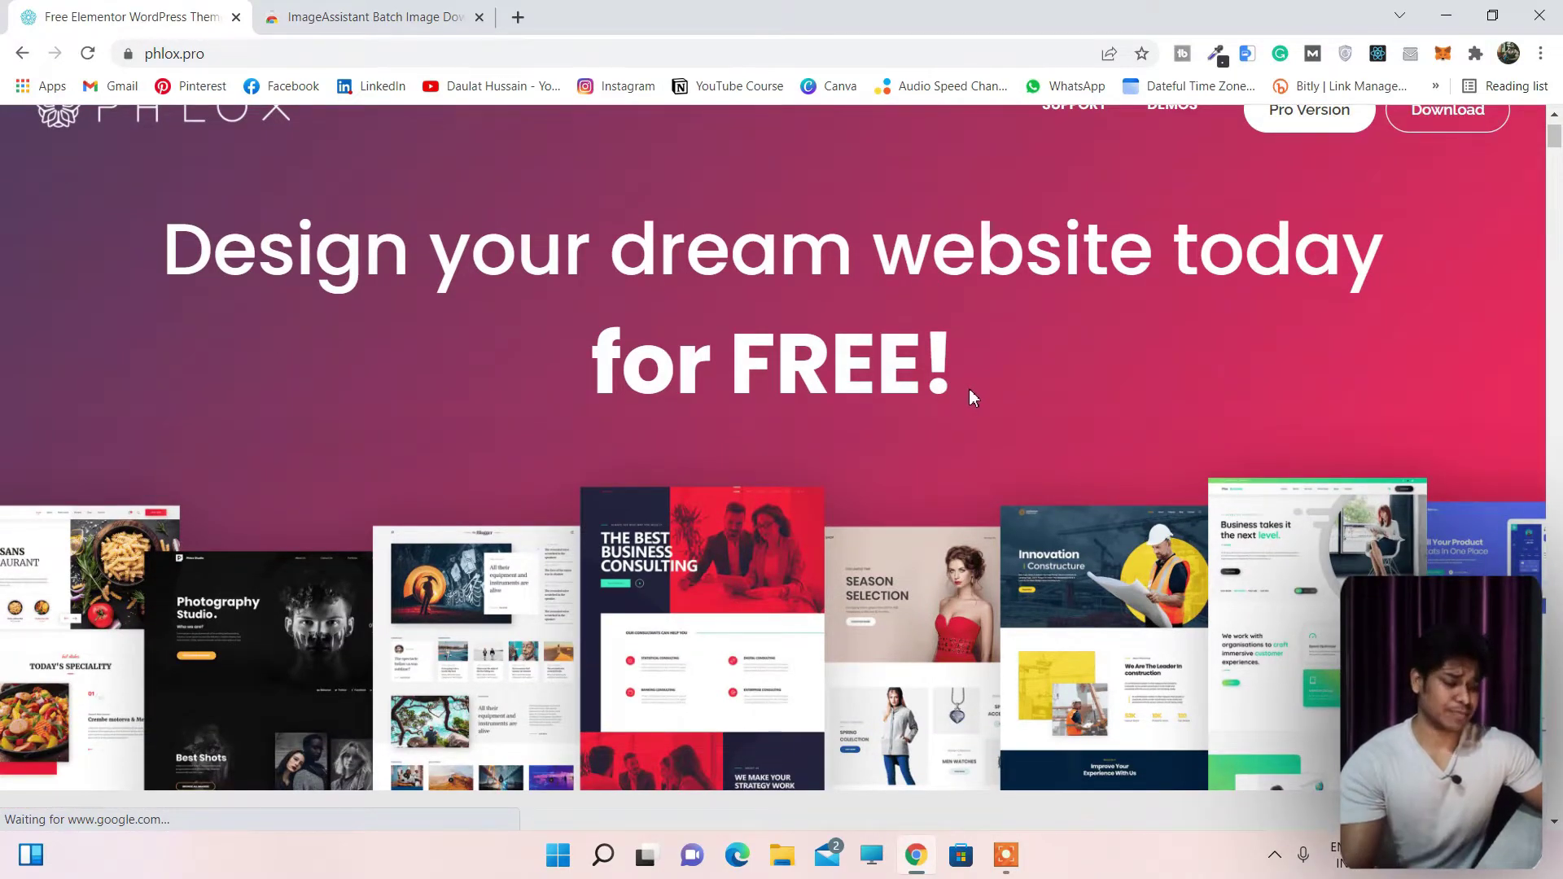
pyautogui.scroll(1, 965, 394)
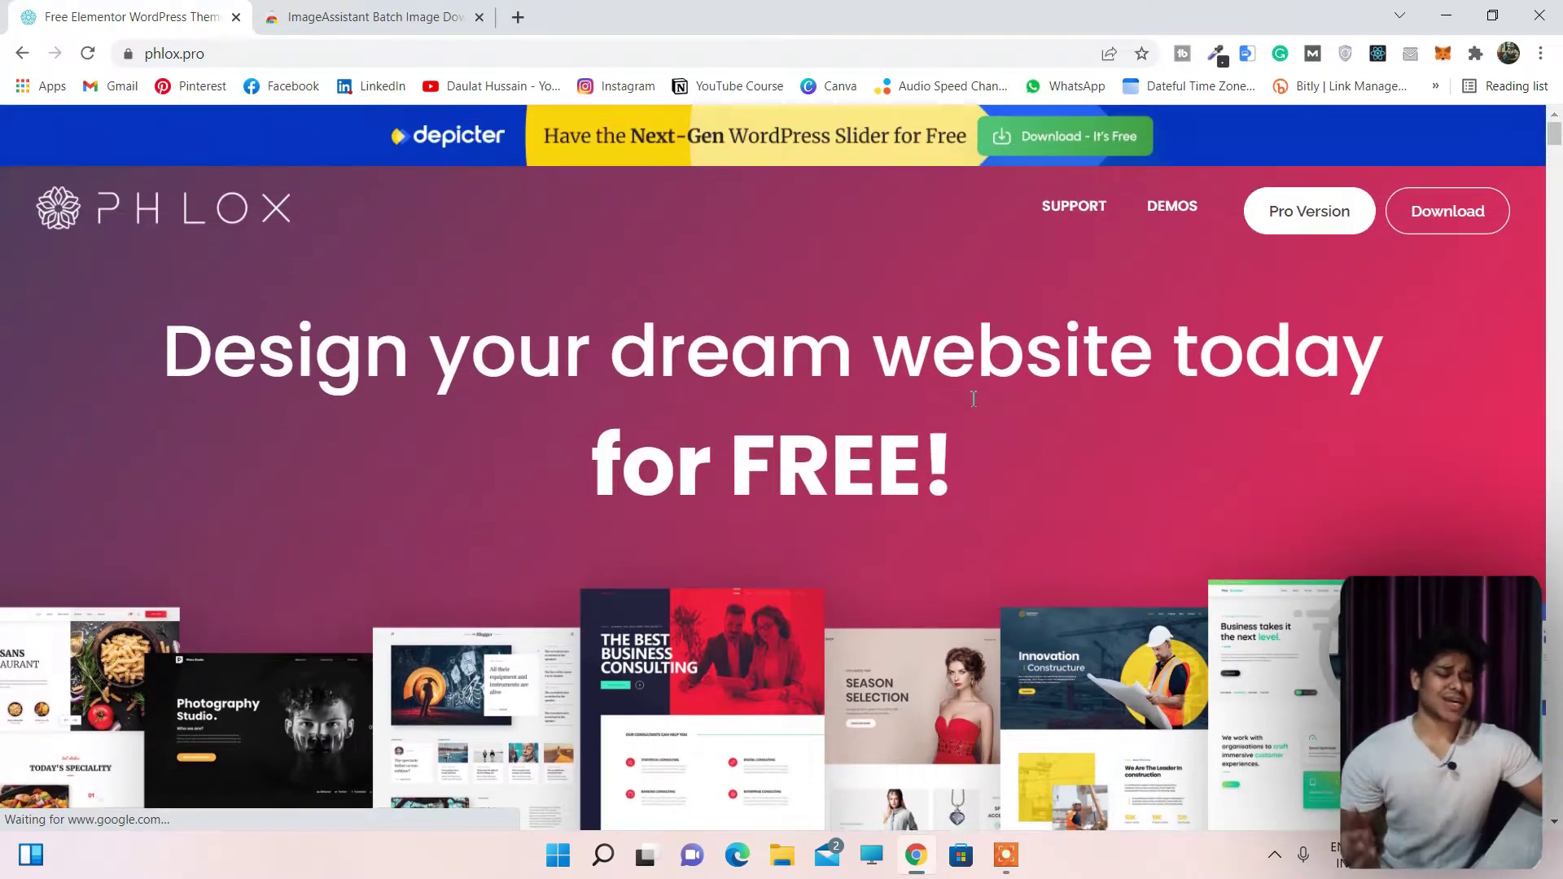
pyautogui.scroll(-6, 968, 397)
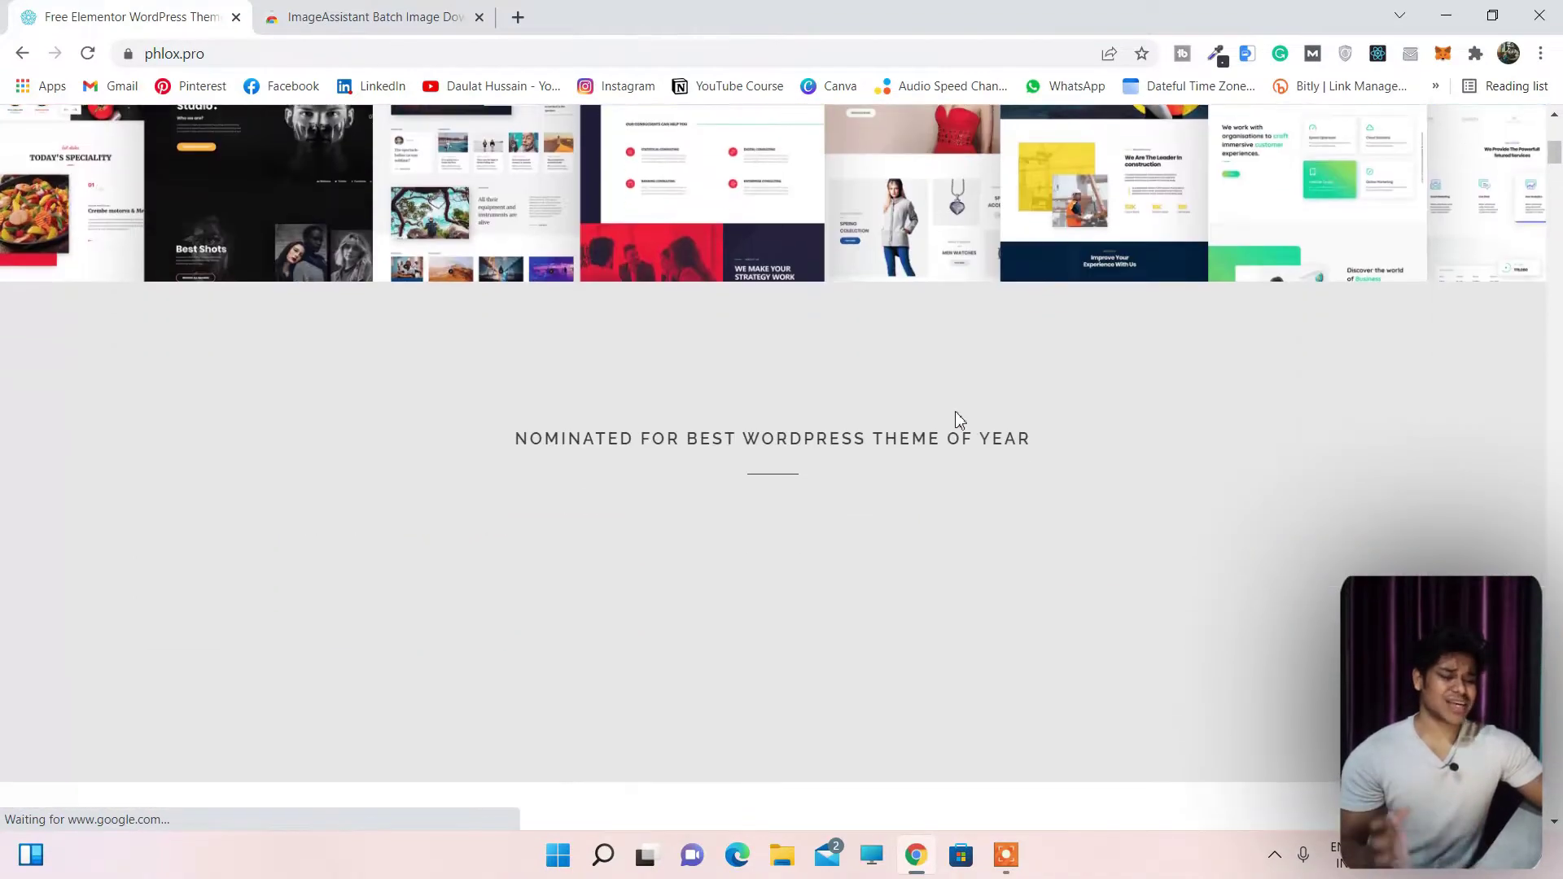
pyautogui.scroll(4, 952, 417)
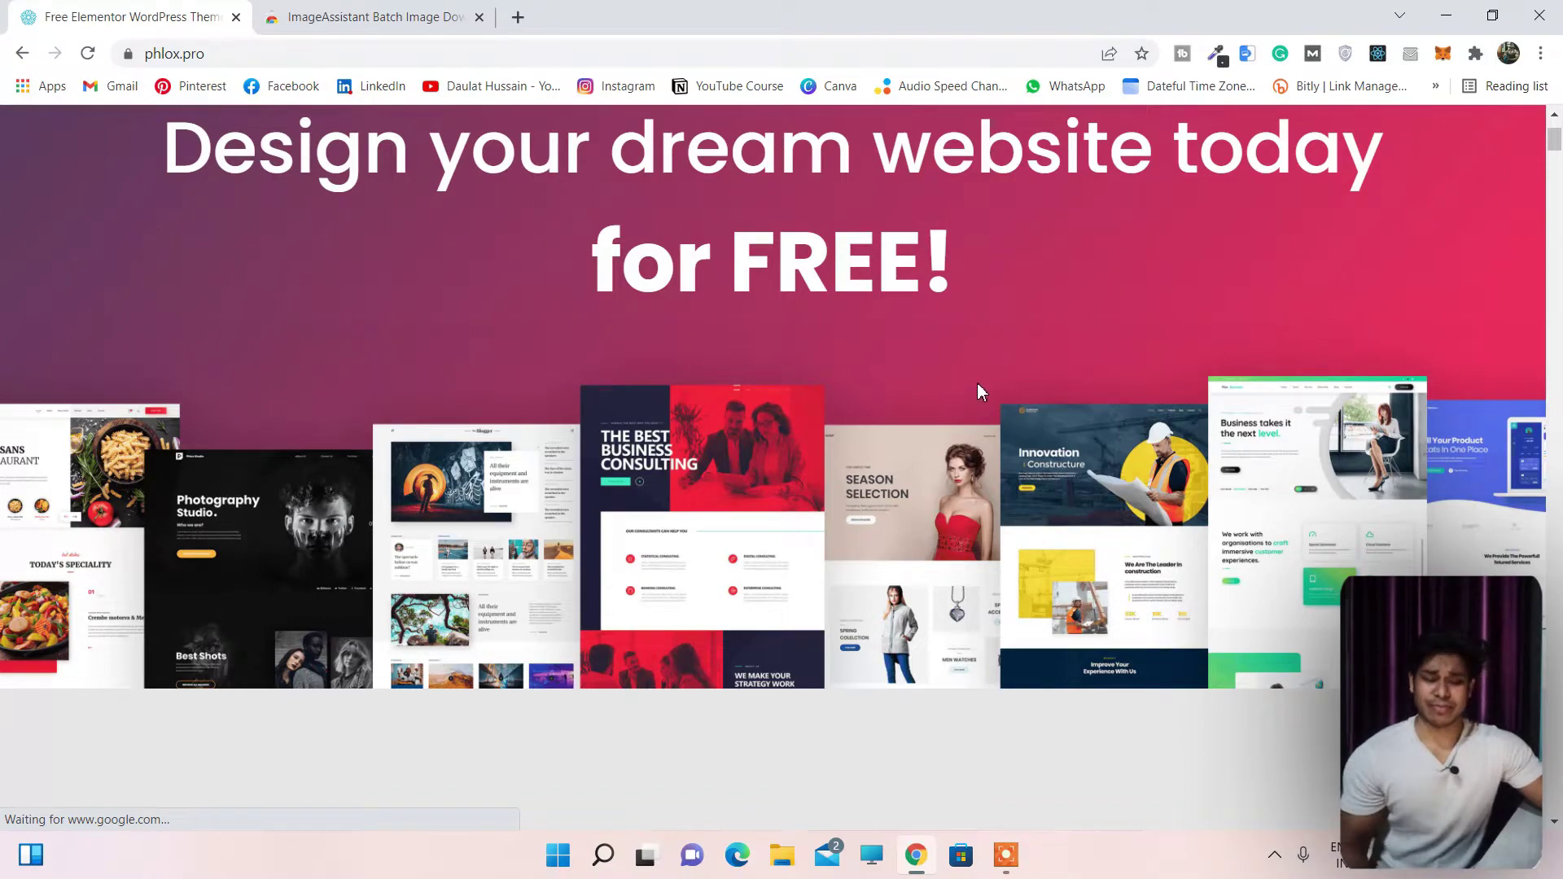
pyautogui.scroll(2, 974, 379)
pyautogui.scroll(-12, 971, 381)
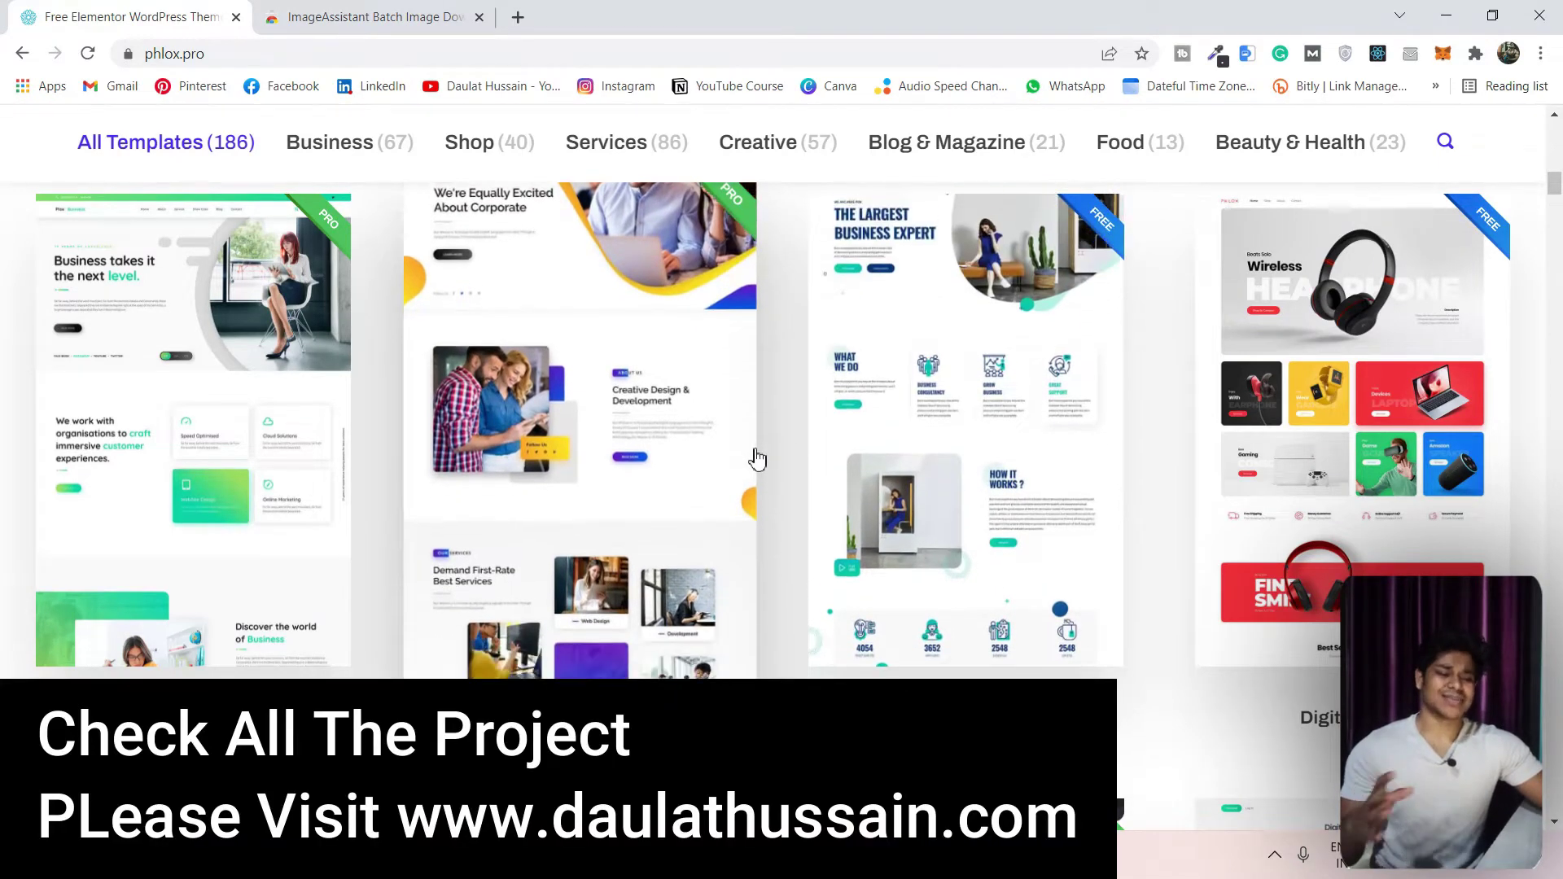
# Browse the template grid past Digital Shop and Today Business to the Electronic Shop (Pro) card.
pyautogui.scroll(-1, 805, 383)
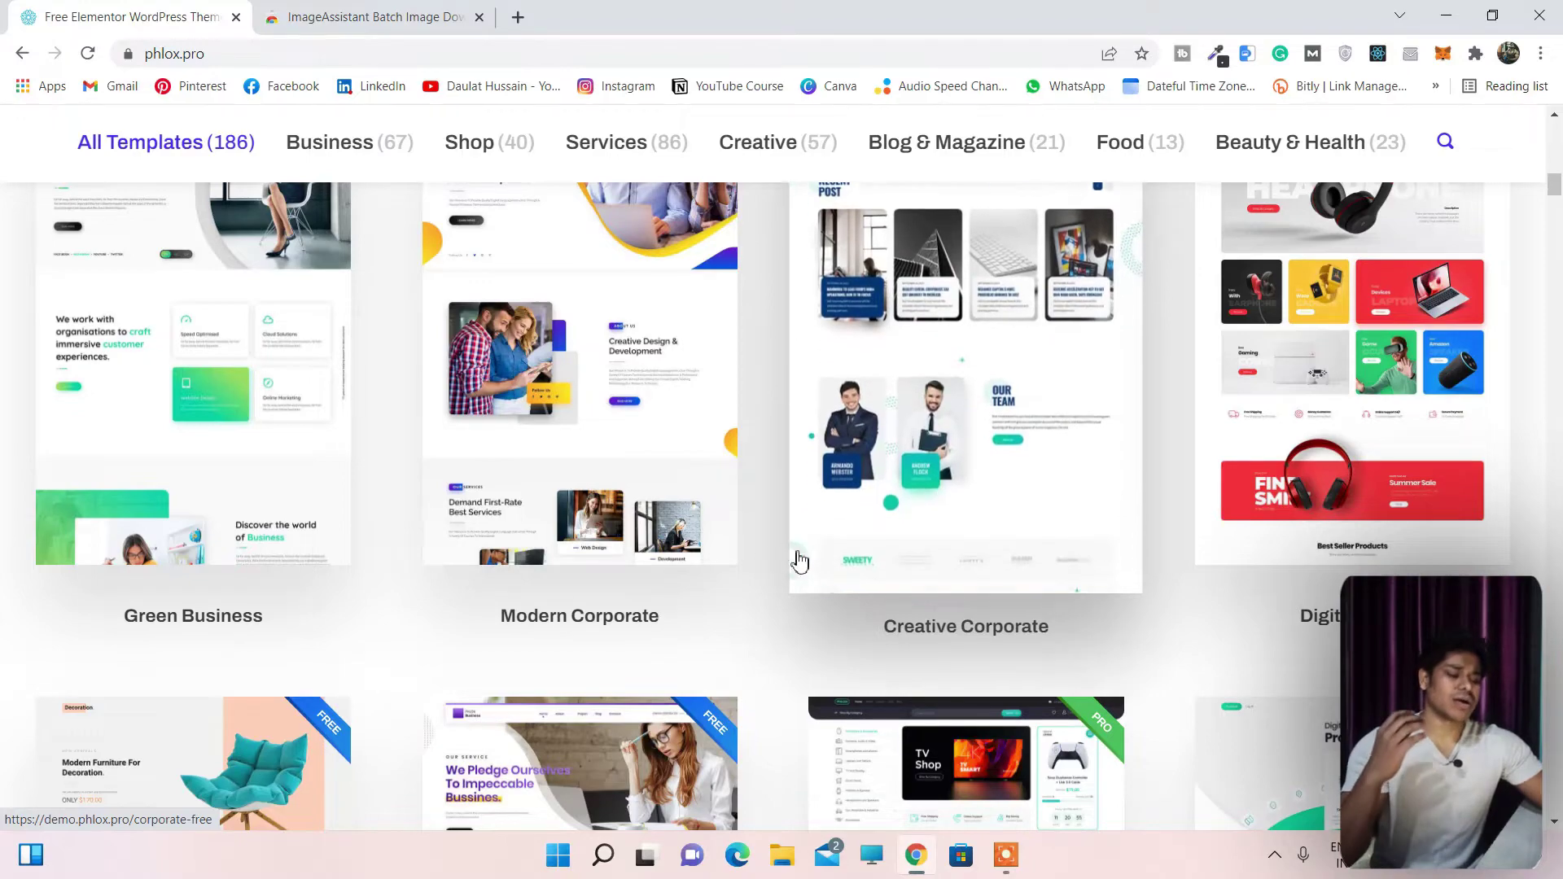
pyautogui.scroll(1, 1159, 499)
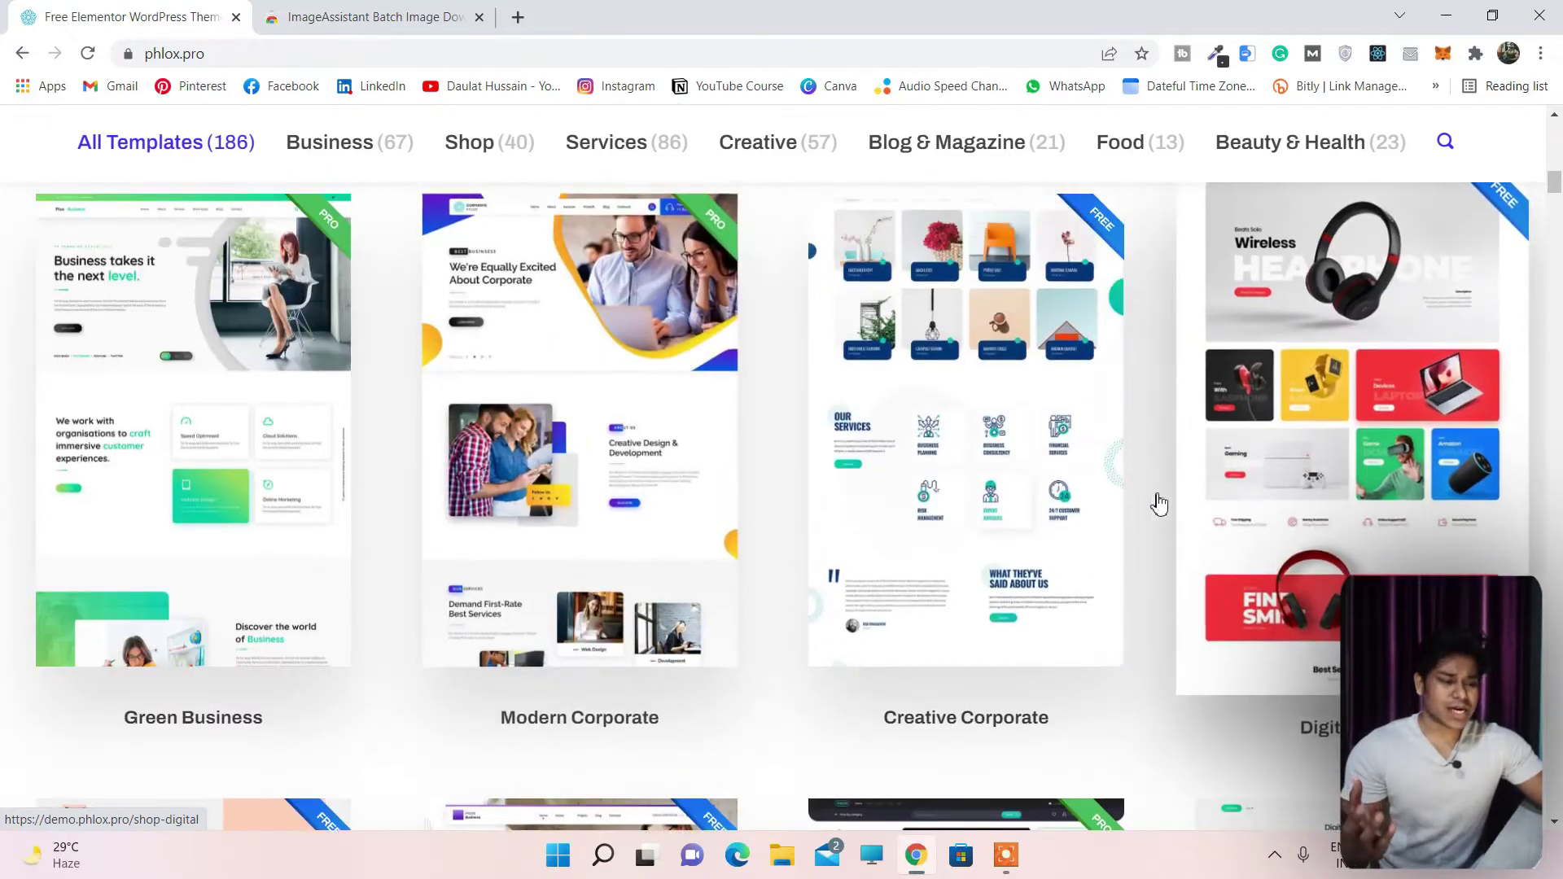
pyautogui.scroll(-2, 737, 533)
pyautogui.scroll(-3, 944, 544)
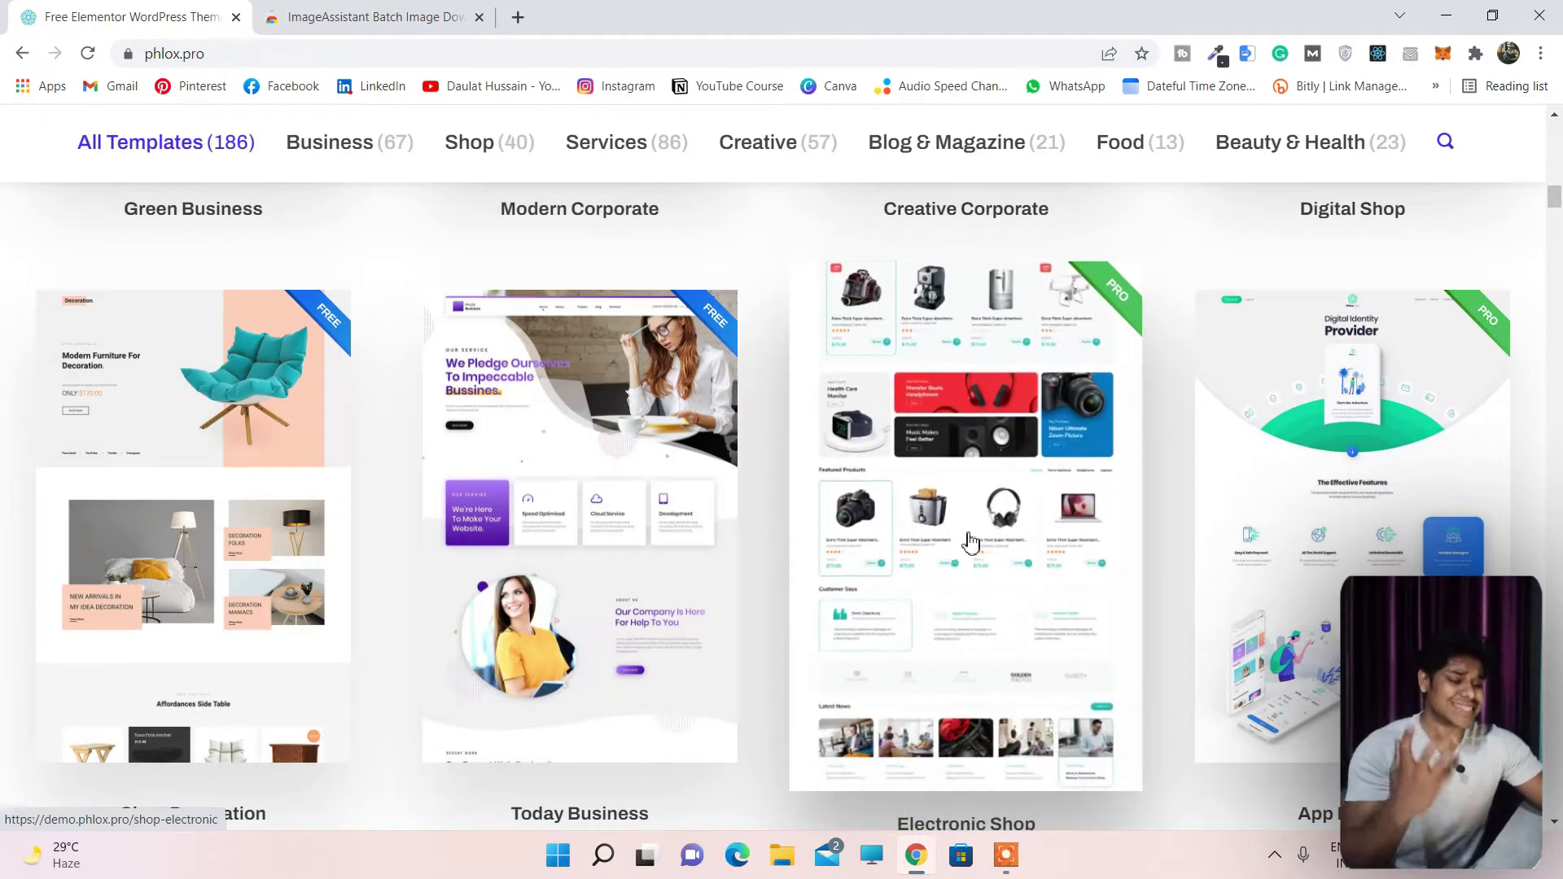
pyautogui.scroll(2, 1281, 501)
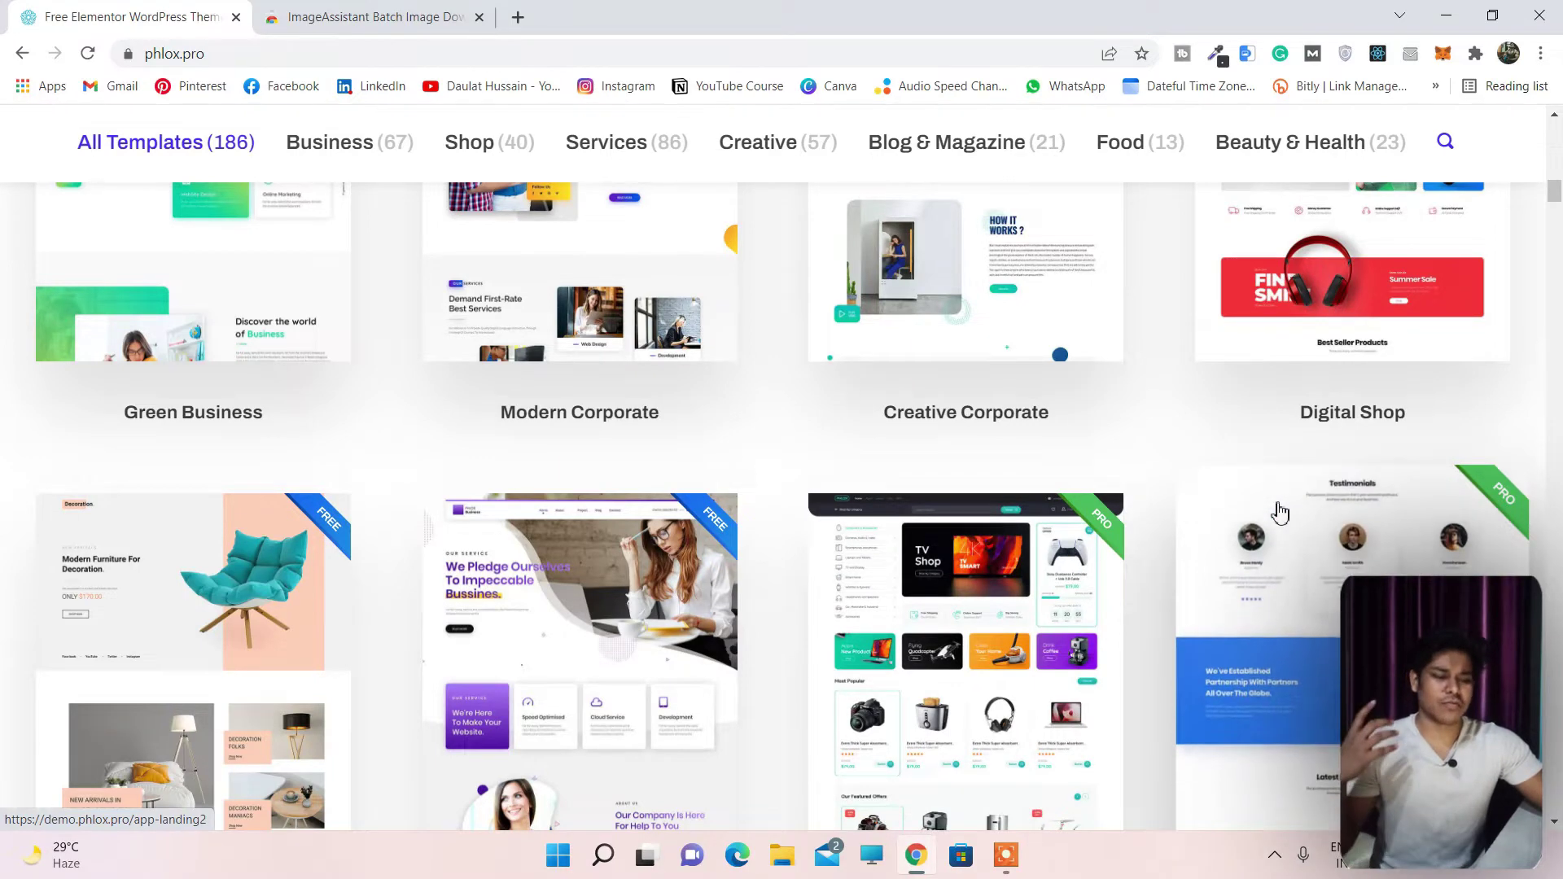
pyautogui.scroll(2, 1053, 518)
pyautogui.scroll(1, 1053, 518)
pyautogui.scroll(-2, 716, 534)
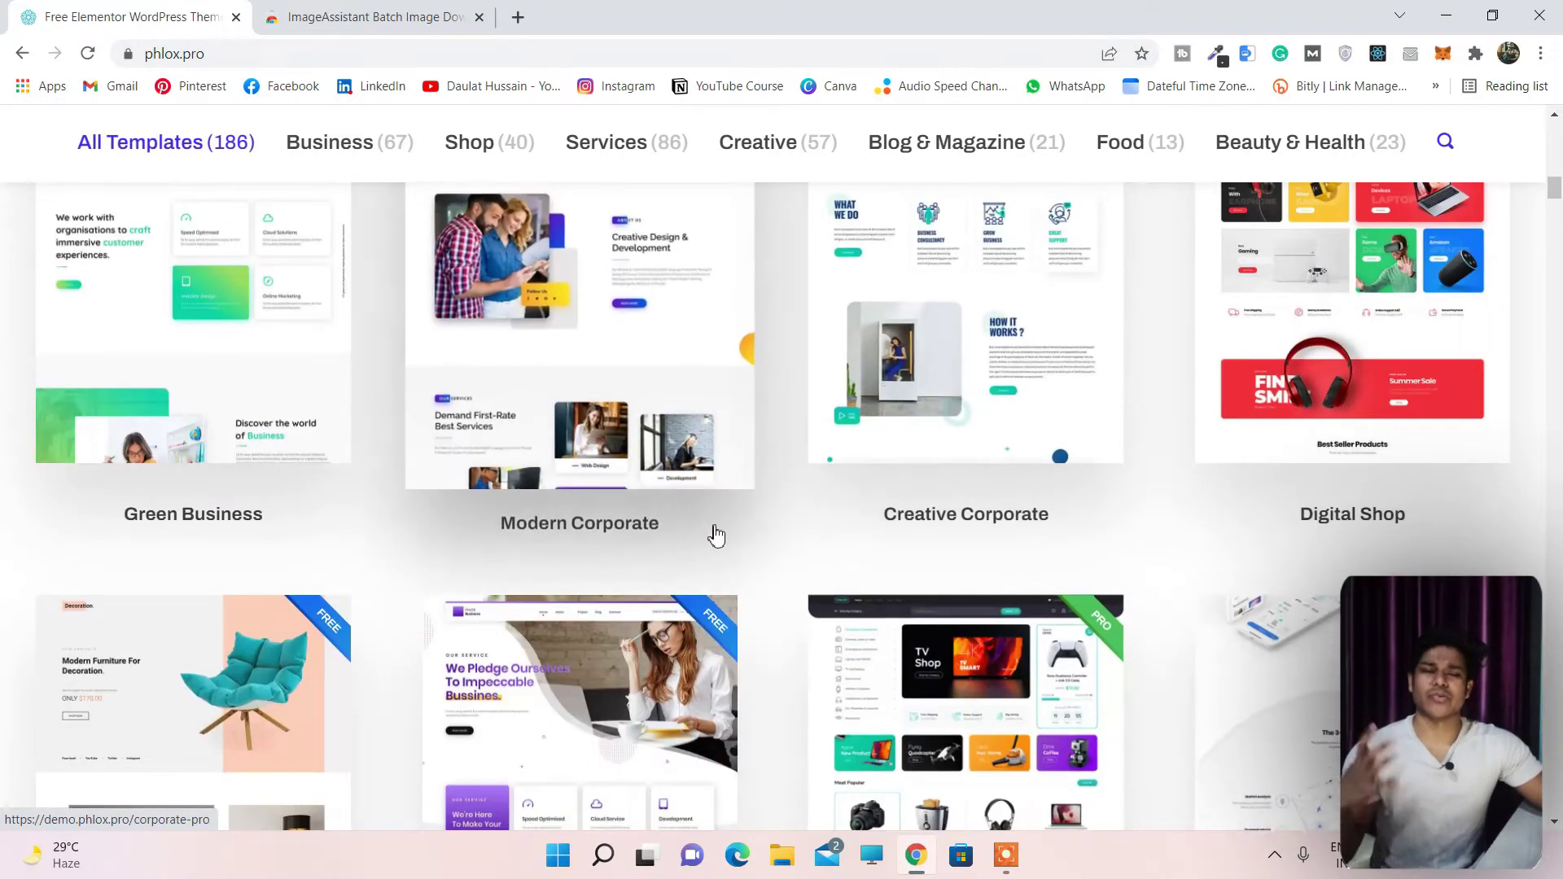
pyautogui.scroll(3, 885, 469)
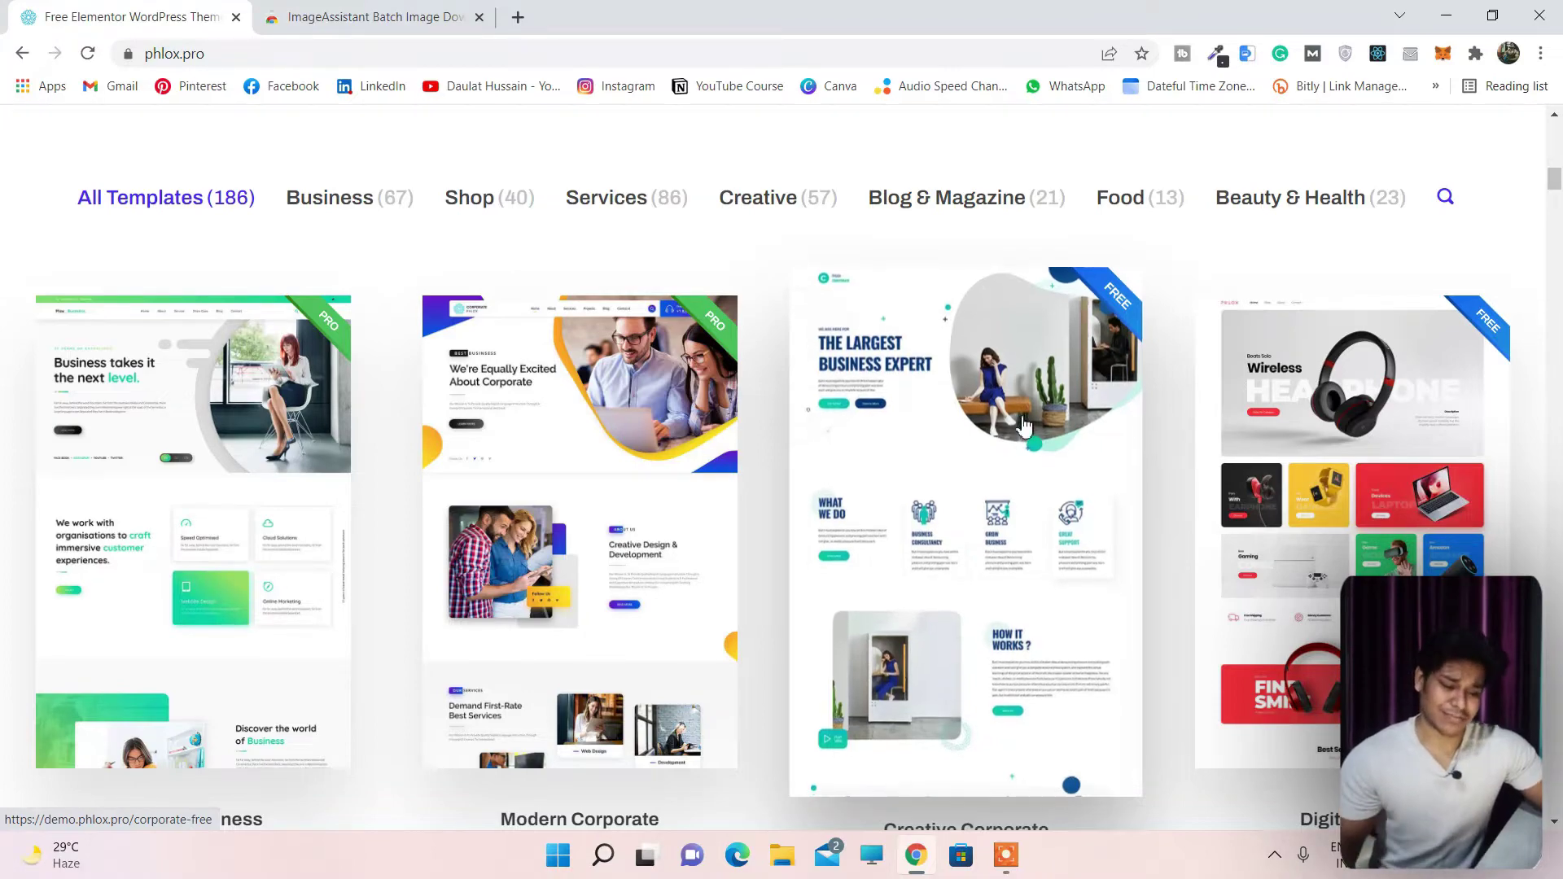
pyautogui.scroll(-8, 1026, 419)
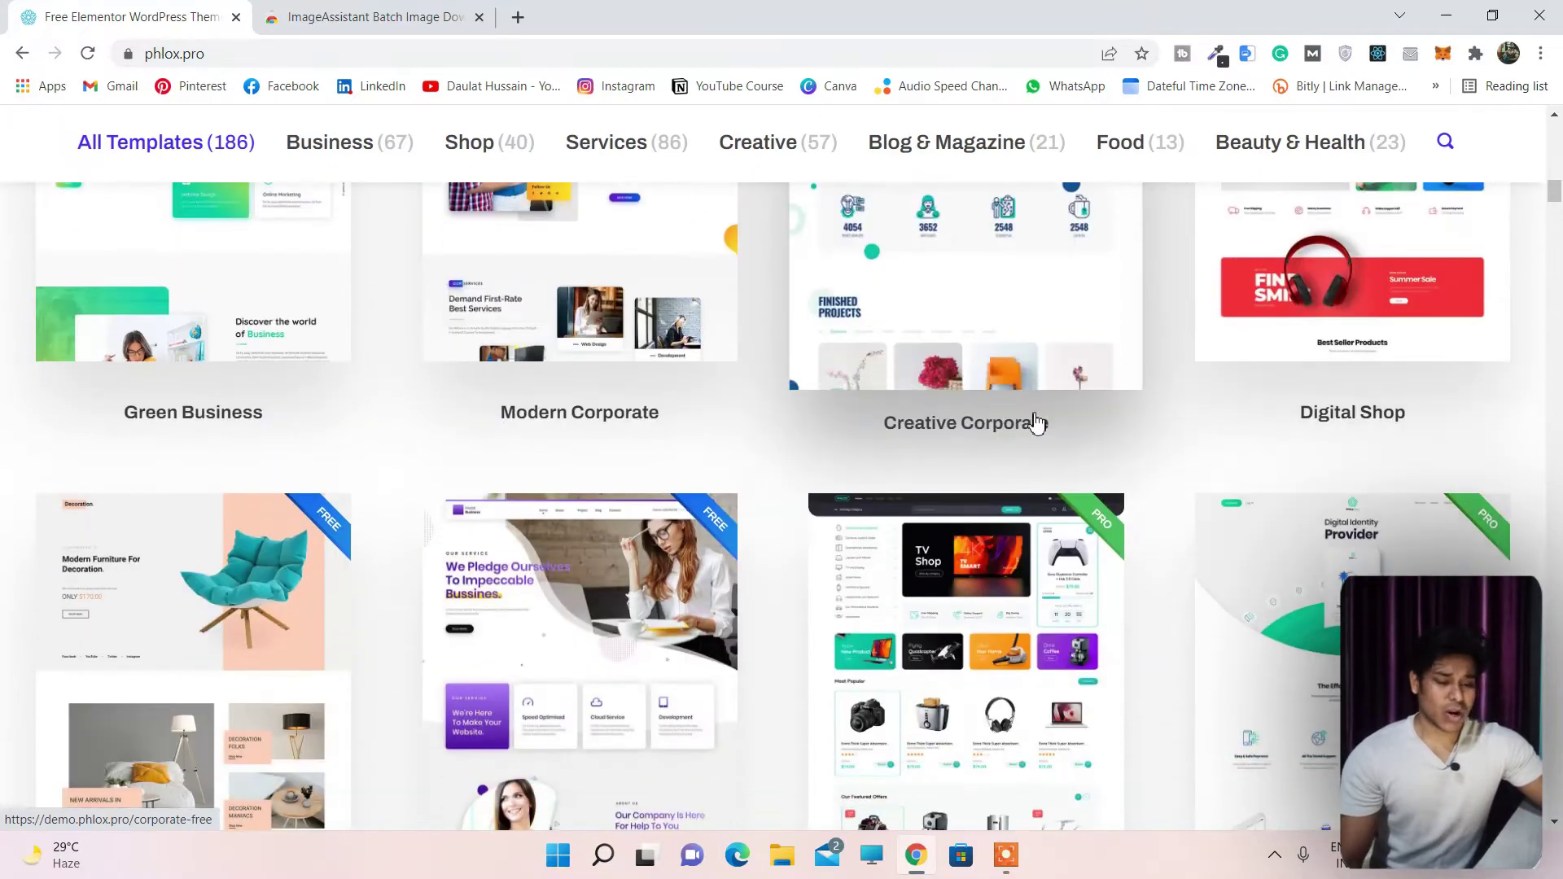
pyautogui.scroll(10, 507, 446)
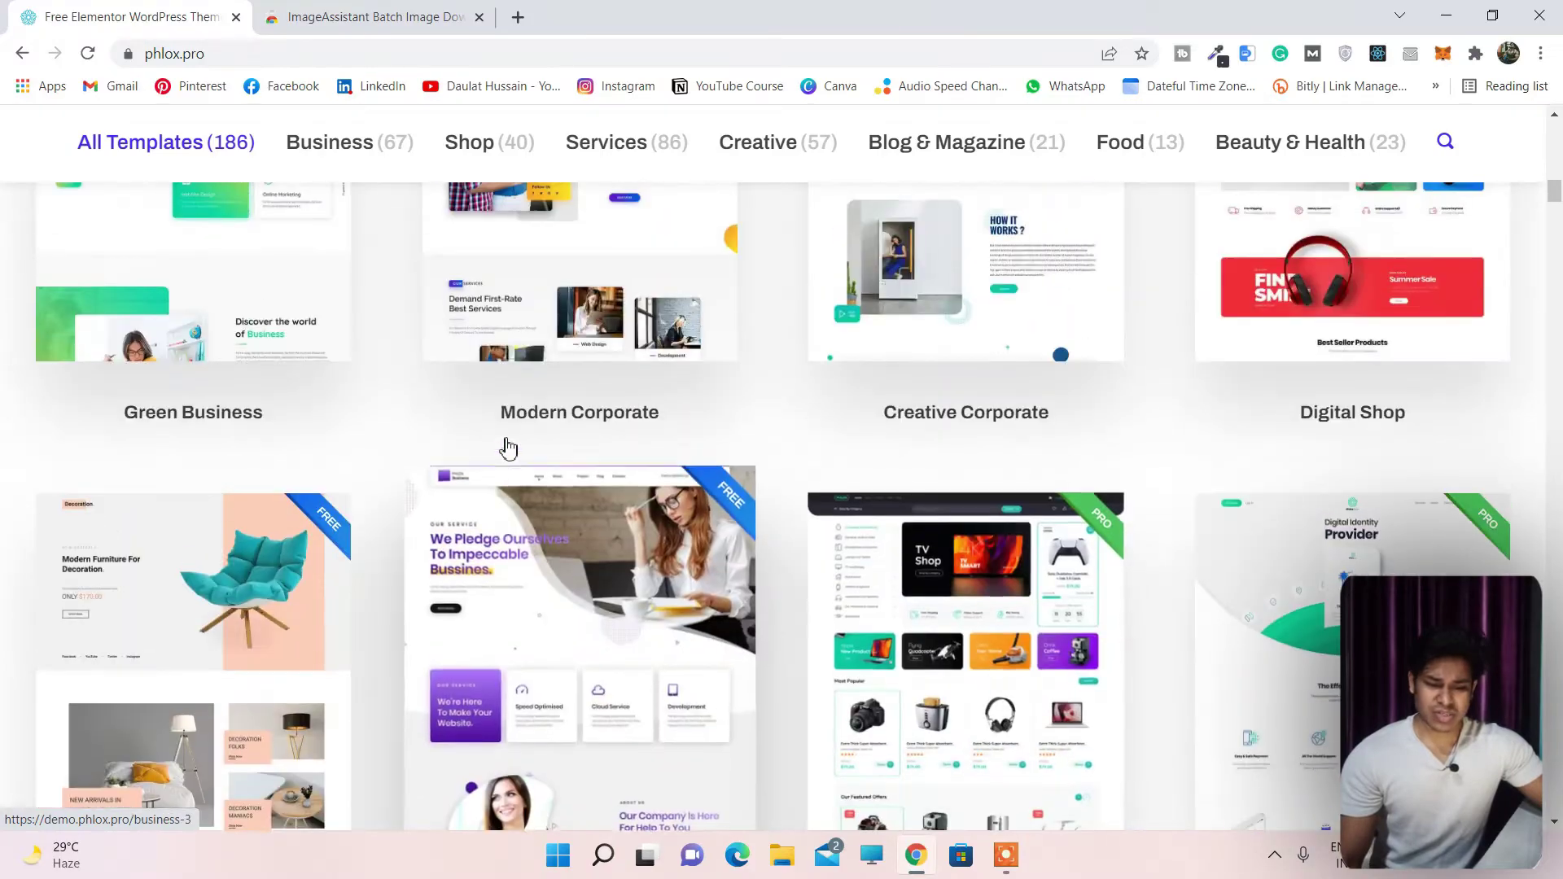
pyautogui.scroll(-8, 507, 446)
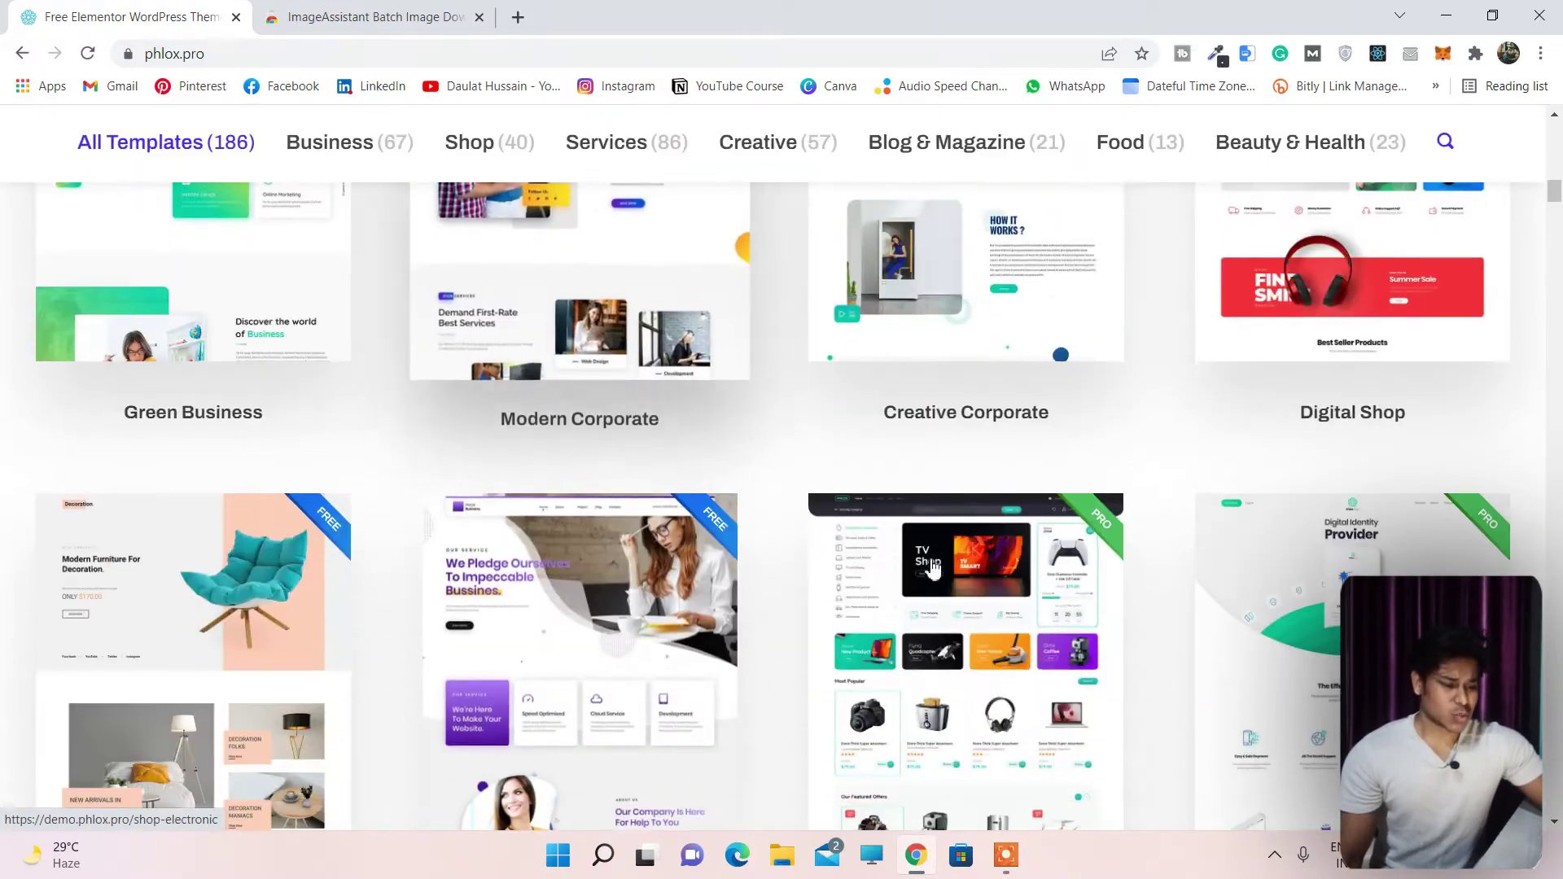
pyautogui.scroll(-4, 1058, 472)
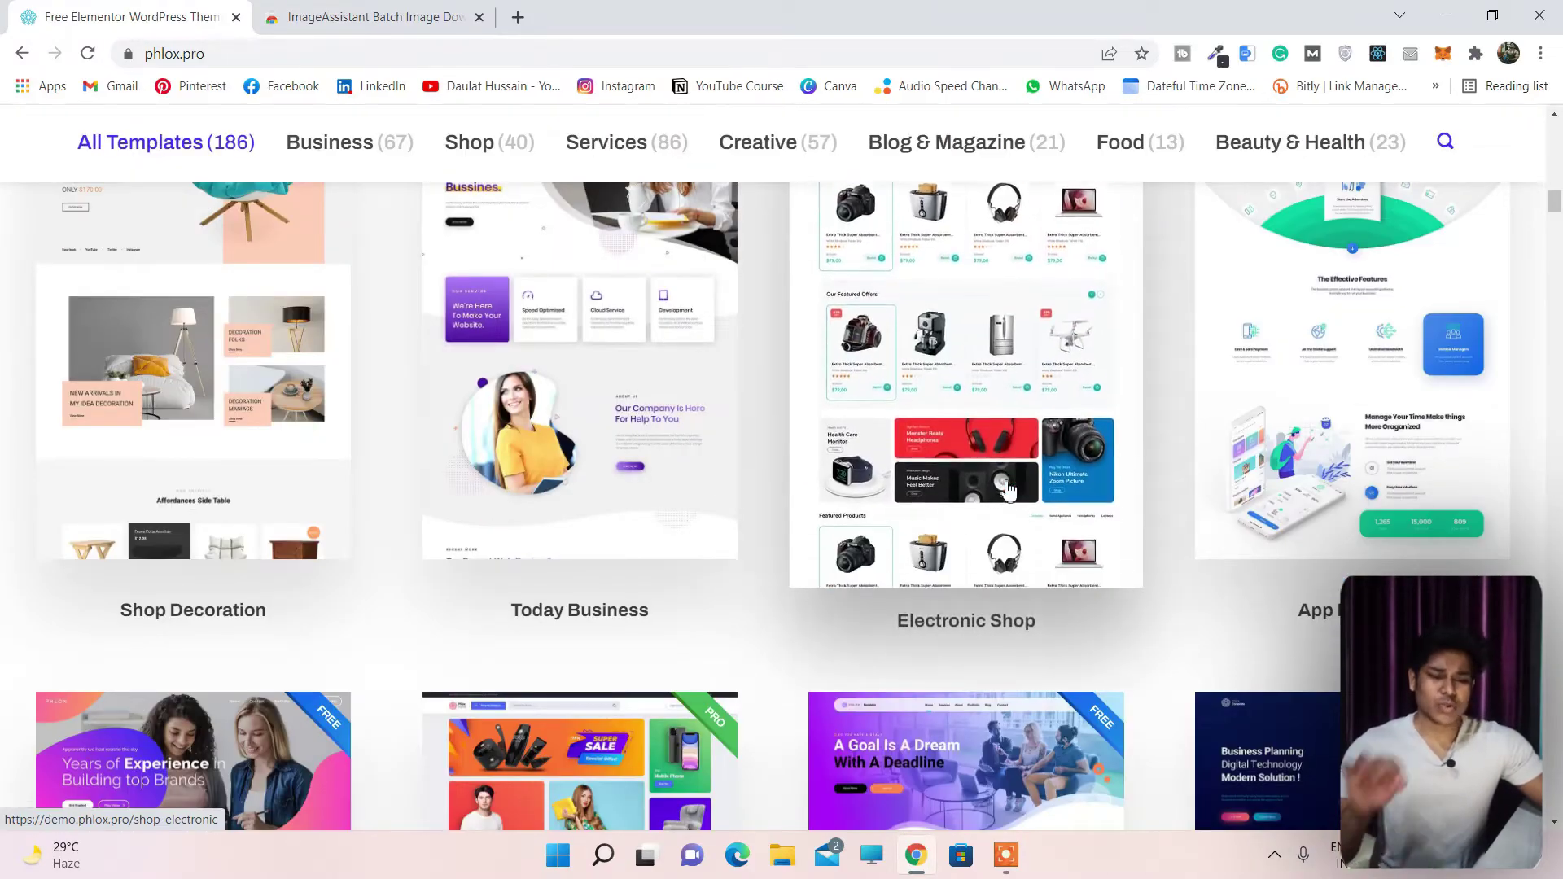
pyautogui.scroll(1, 999, 479)
pyautogui.scroll(1, 1000, 479)
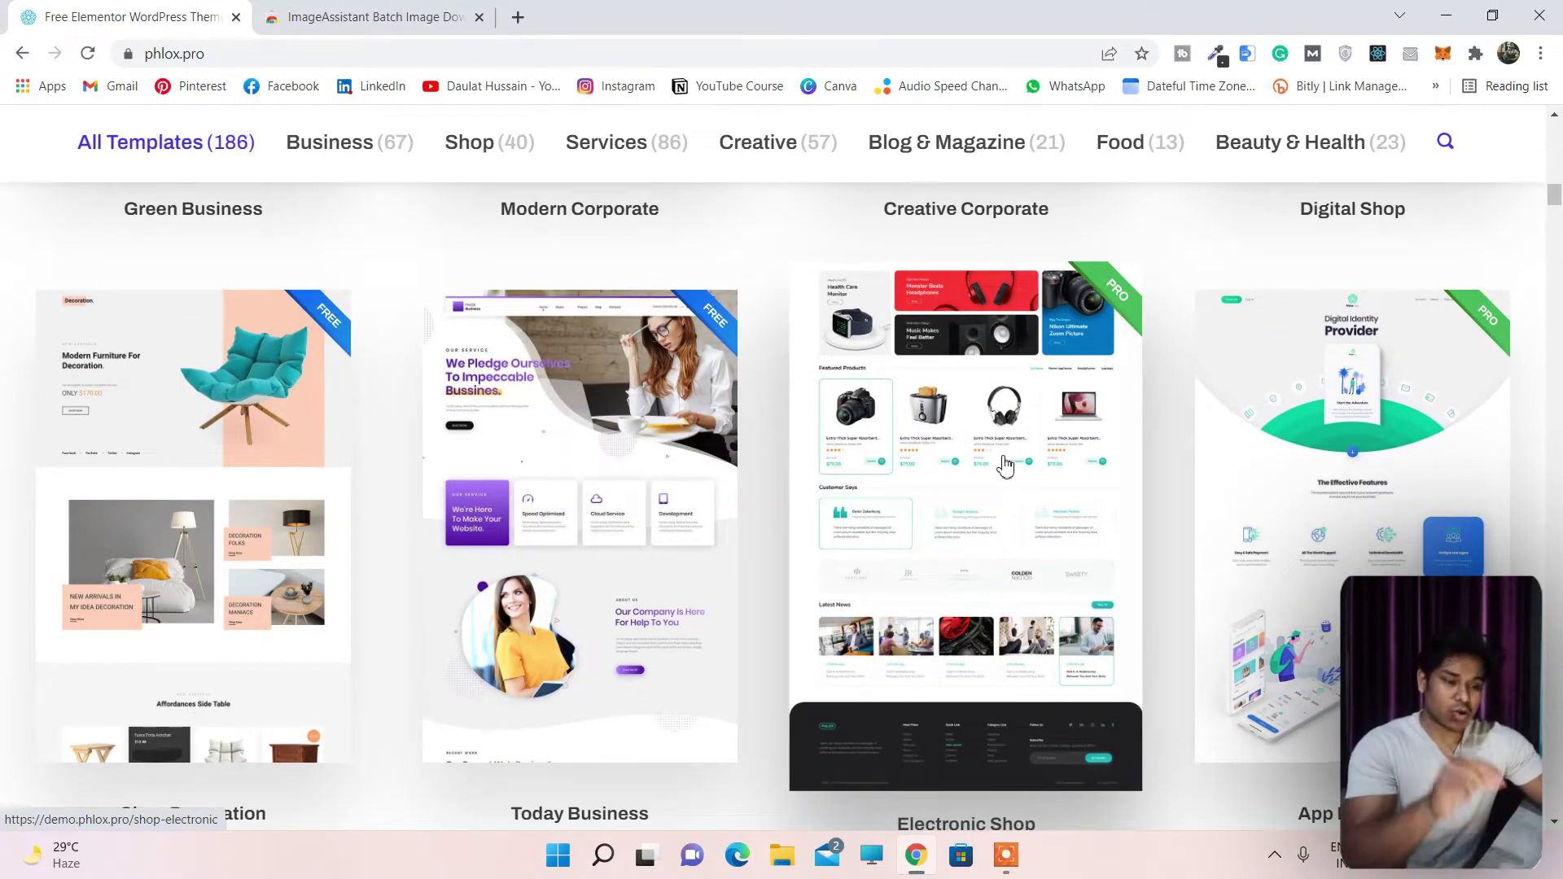
# Open the Electronic Shop demo at demo.phlox.pro/shop-electronic in a new tab and scroll through it.
pyautogui.click(993, 454)
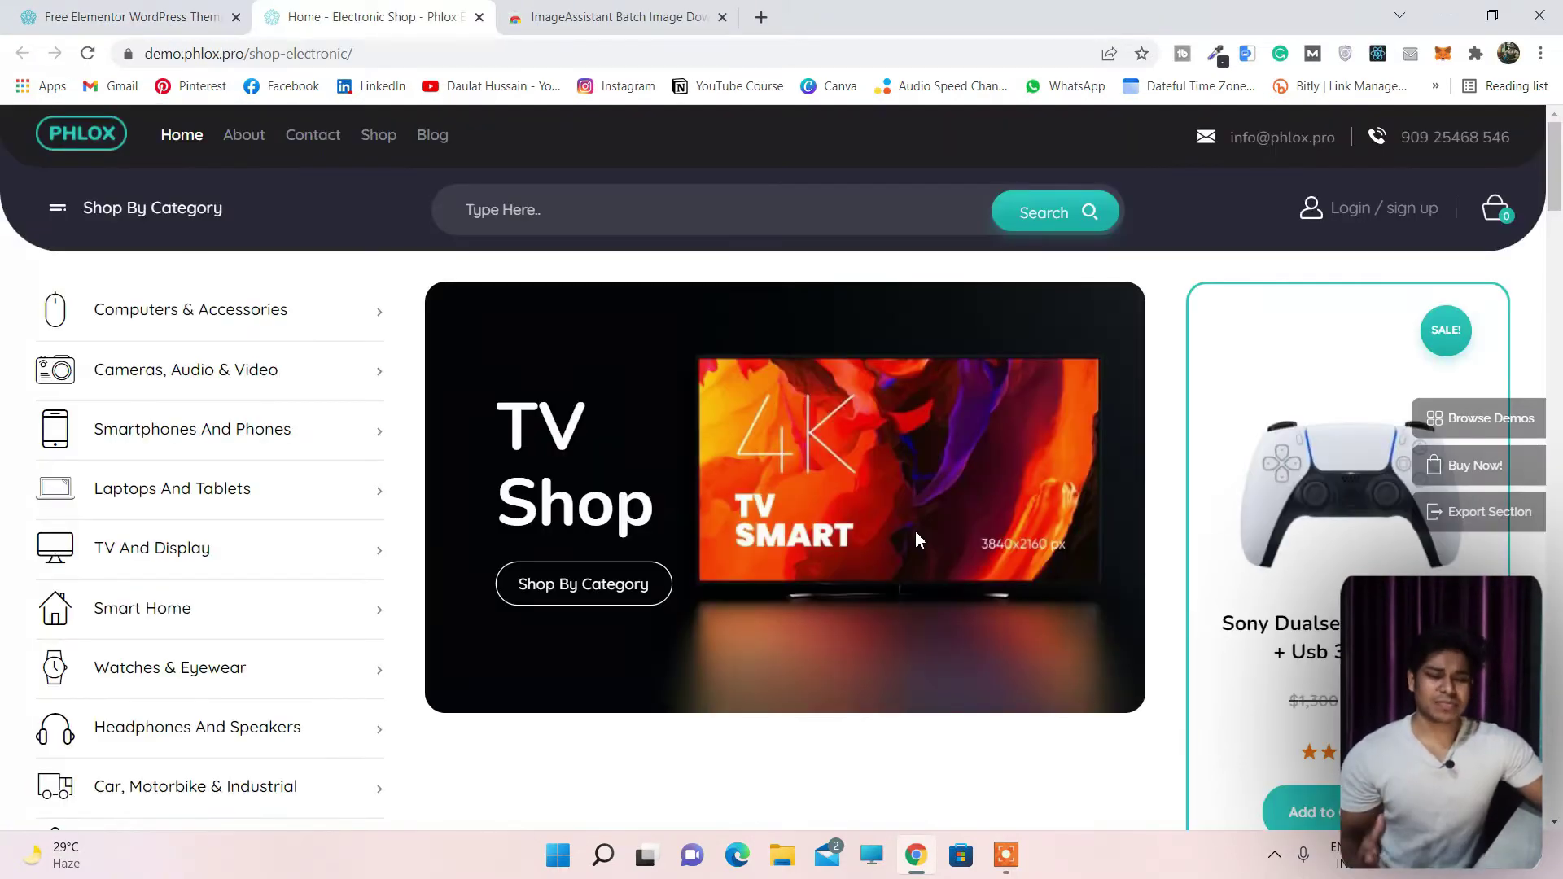
pyautogui.scroll(-7, 941, 456)
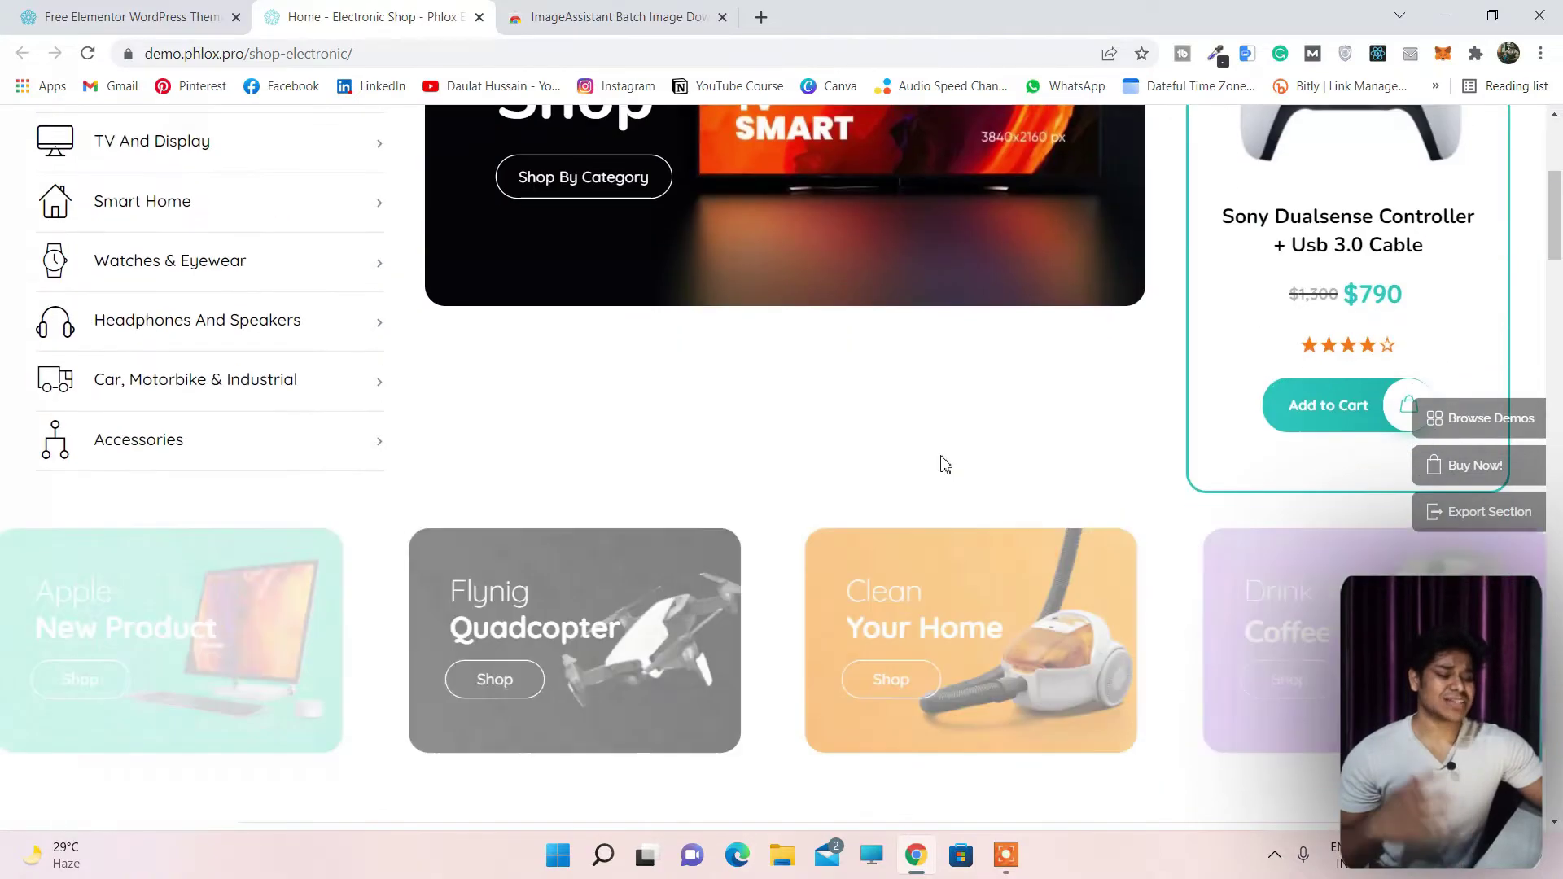
pyautogui.scroll(-1, 937, 468)
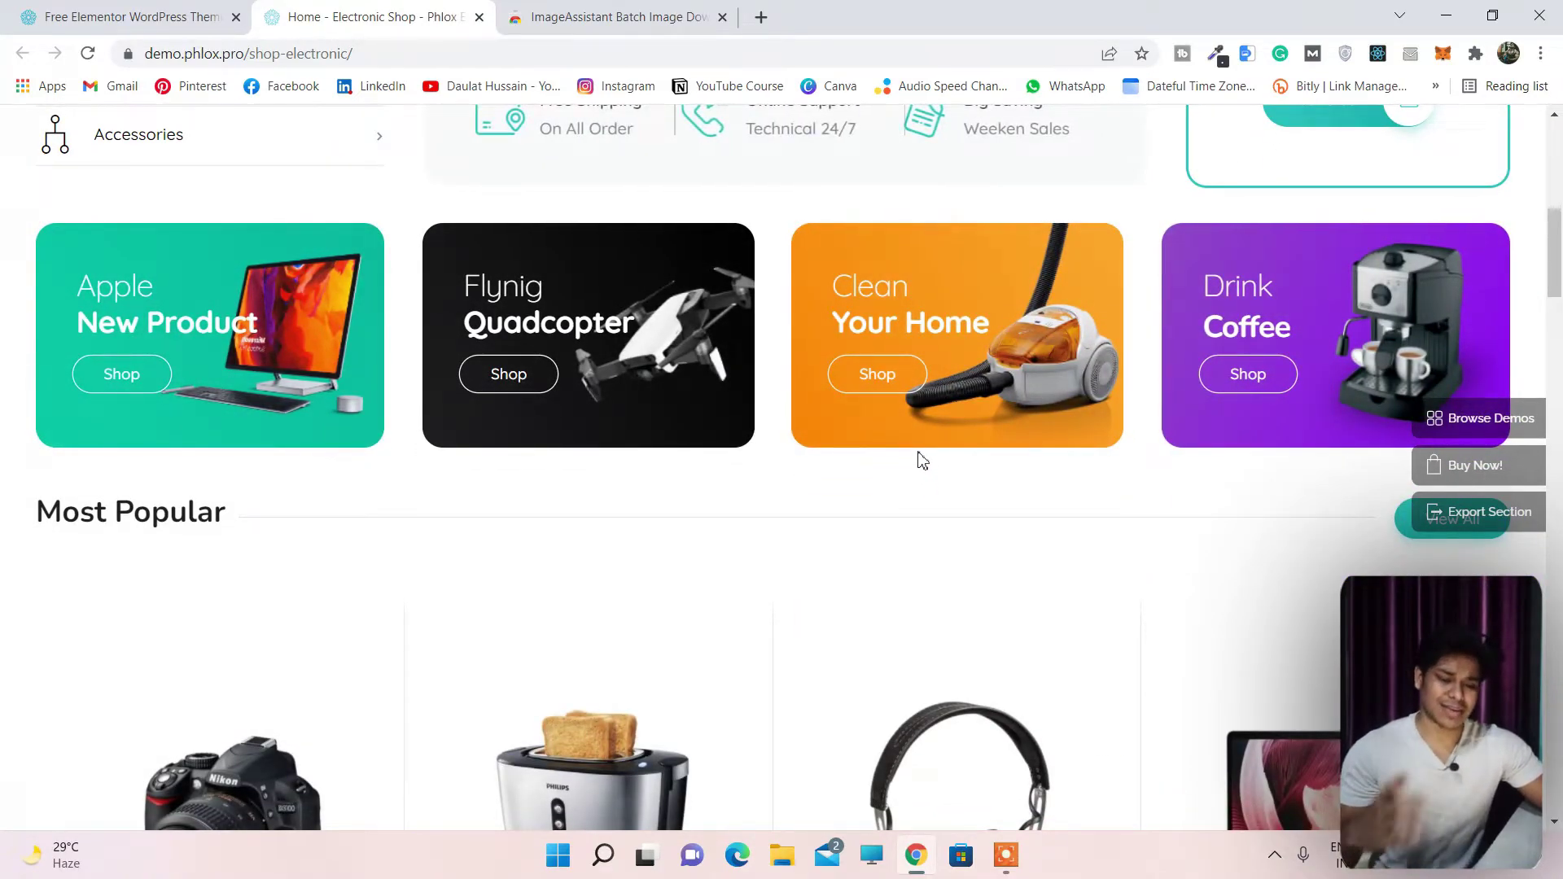
pyautogui.scroll(8, 1014, 462)
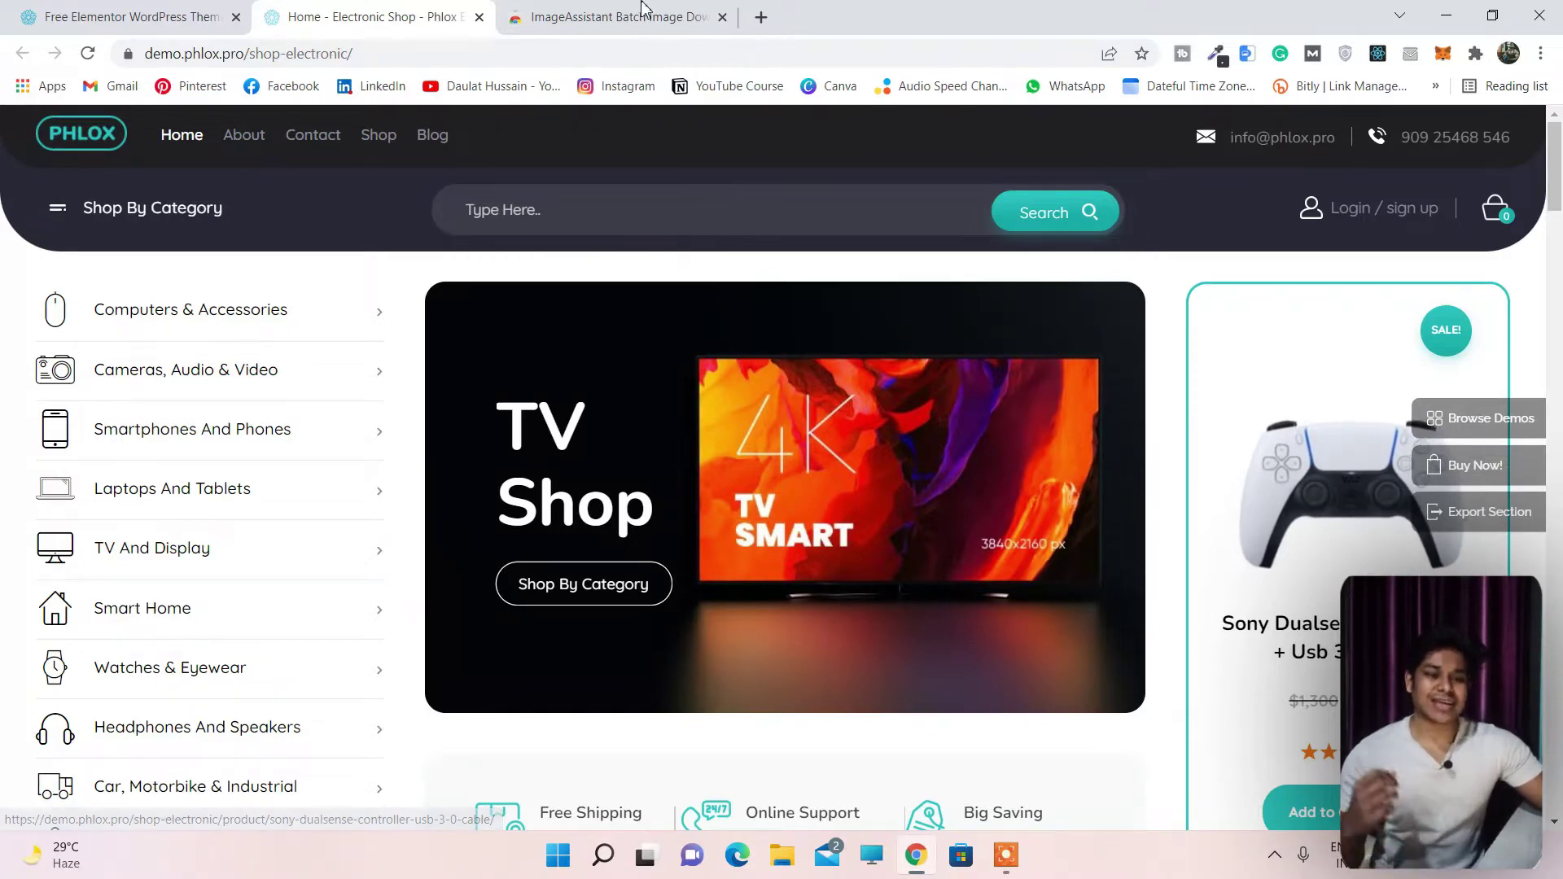
pyautogui.click(613, 20)
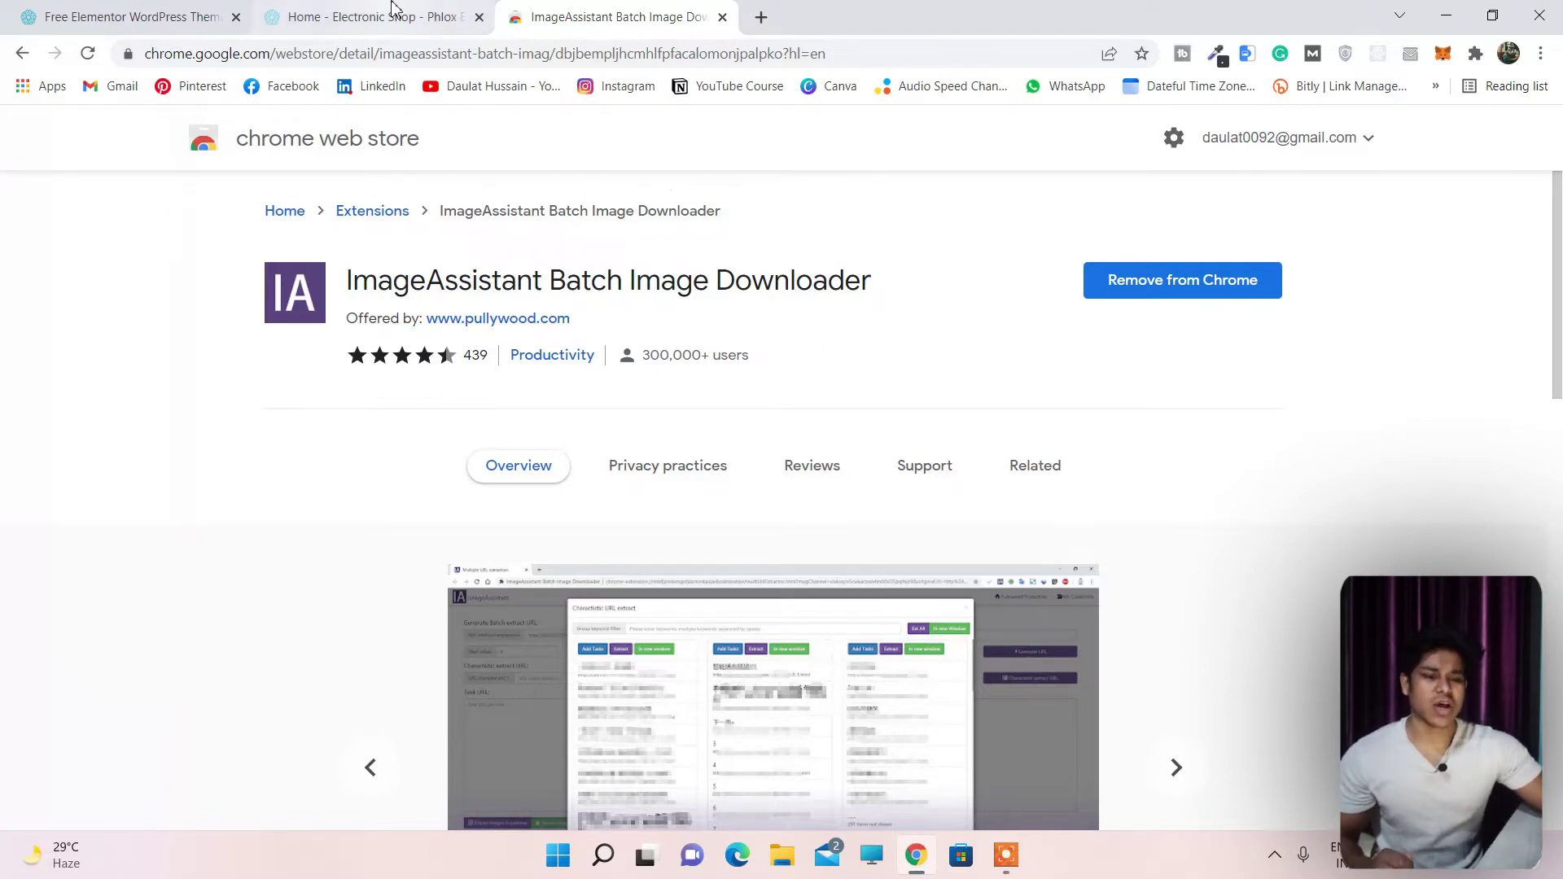
pyautogui.click(366, 16)
pyautogui.scroll(-7, 778, 540)
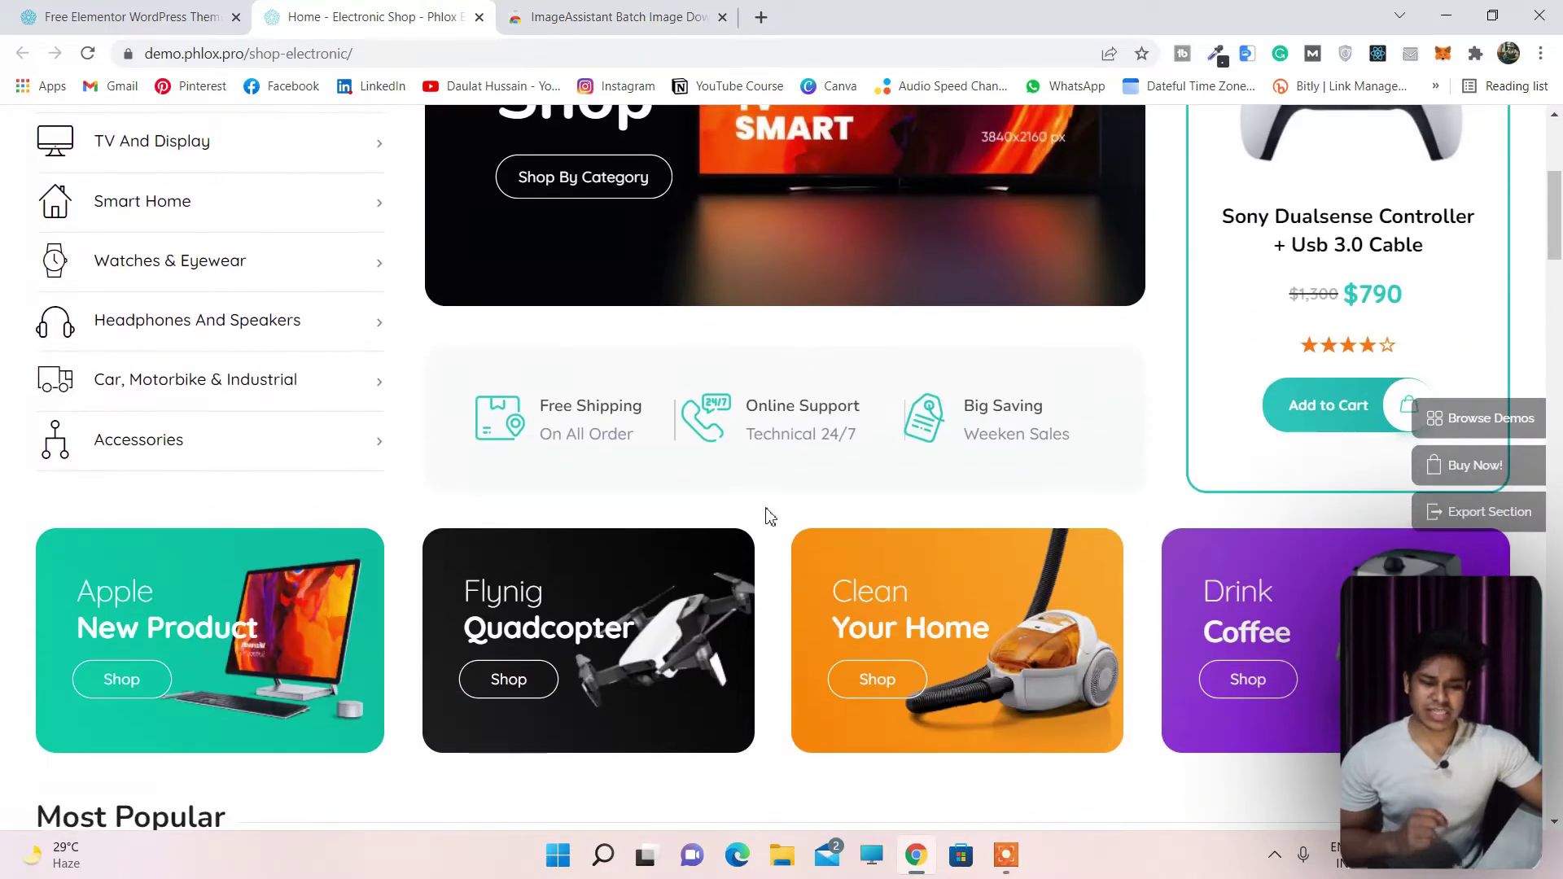
pyautogui.scroll(4, 773, 529)
pyautogui.scroll(4, 775, 538)
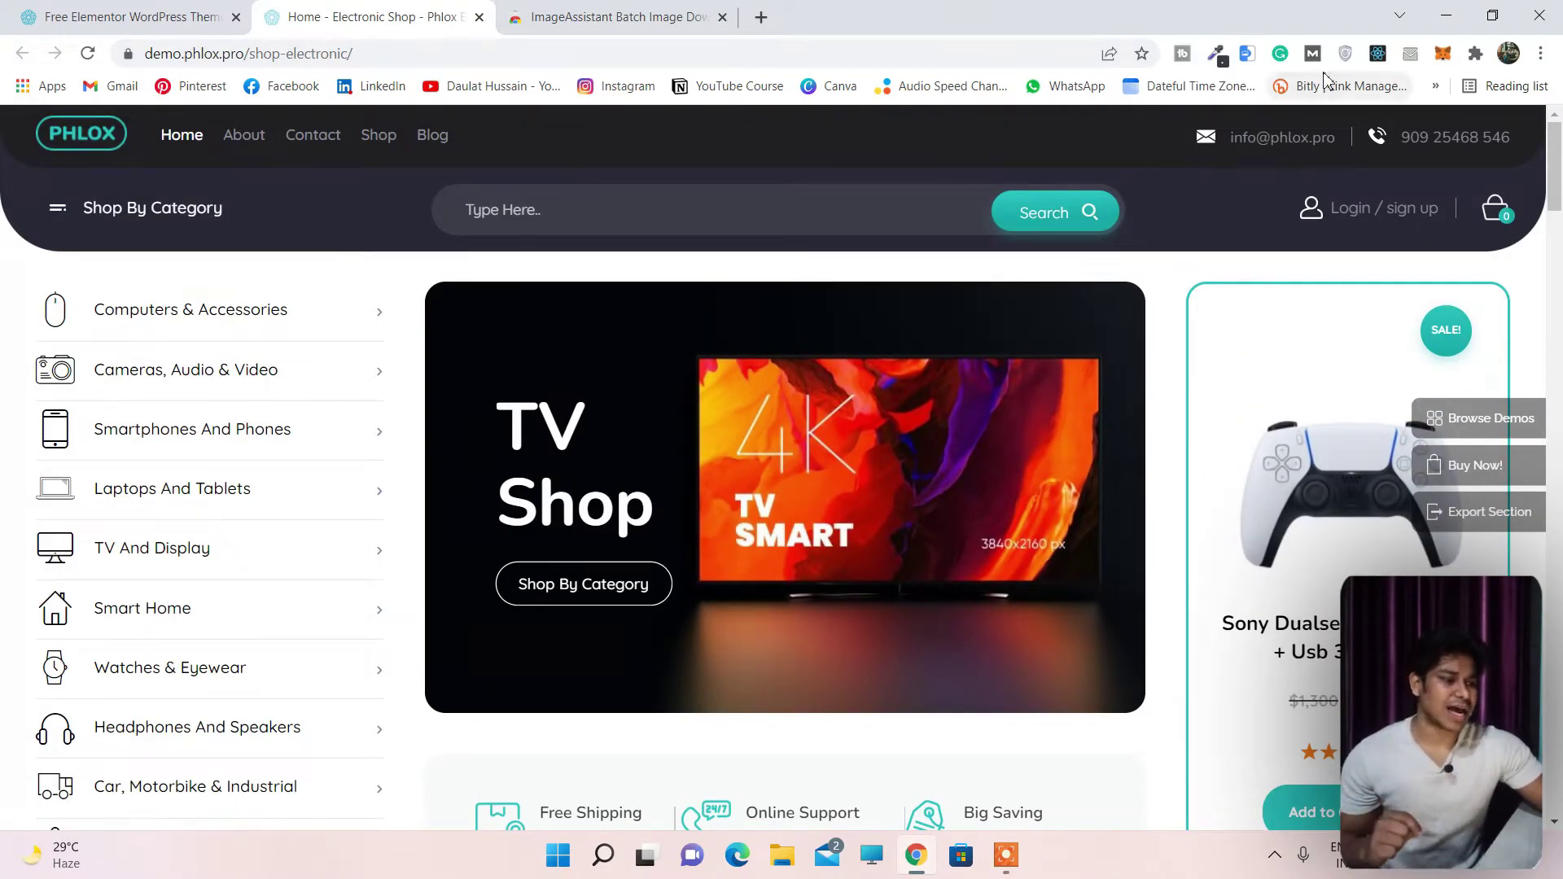
# Pin ImageAssistant to the Chrome toolbar from the Extensions menu.
pyautogui.click(1474, 55)
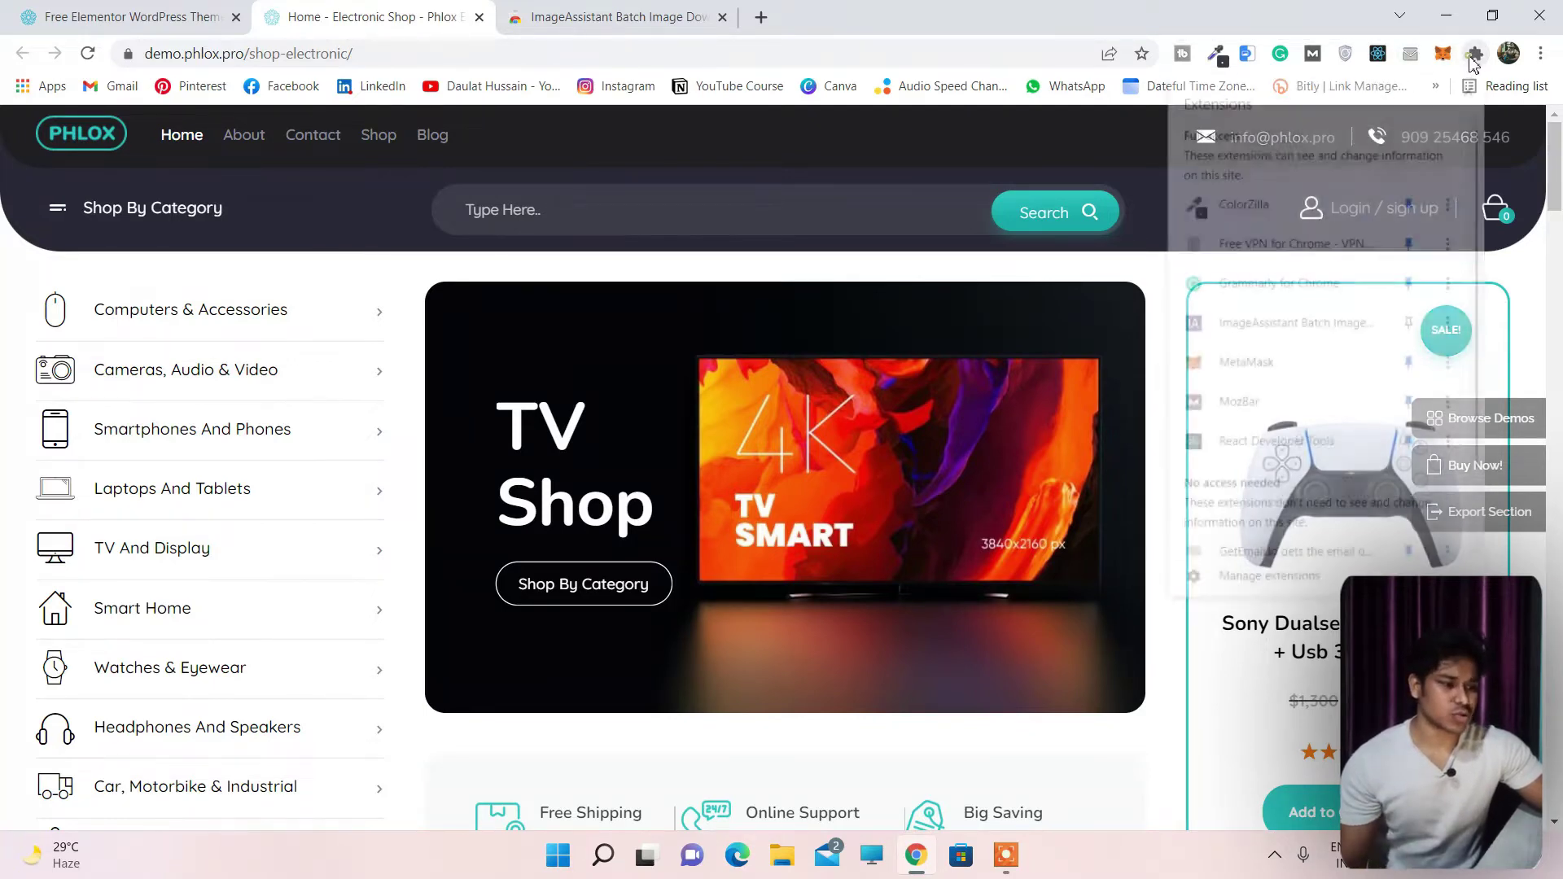
pyautogui.scroll(-2, 1432, 220)
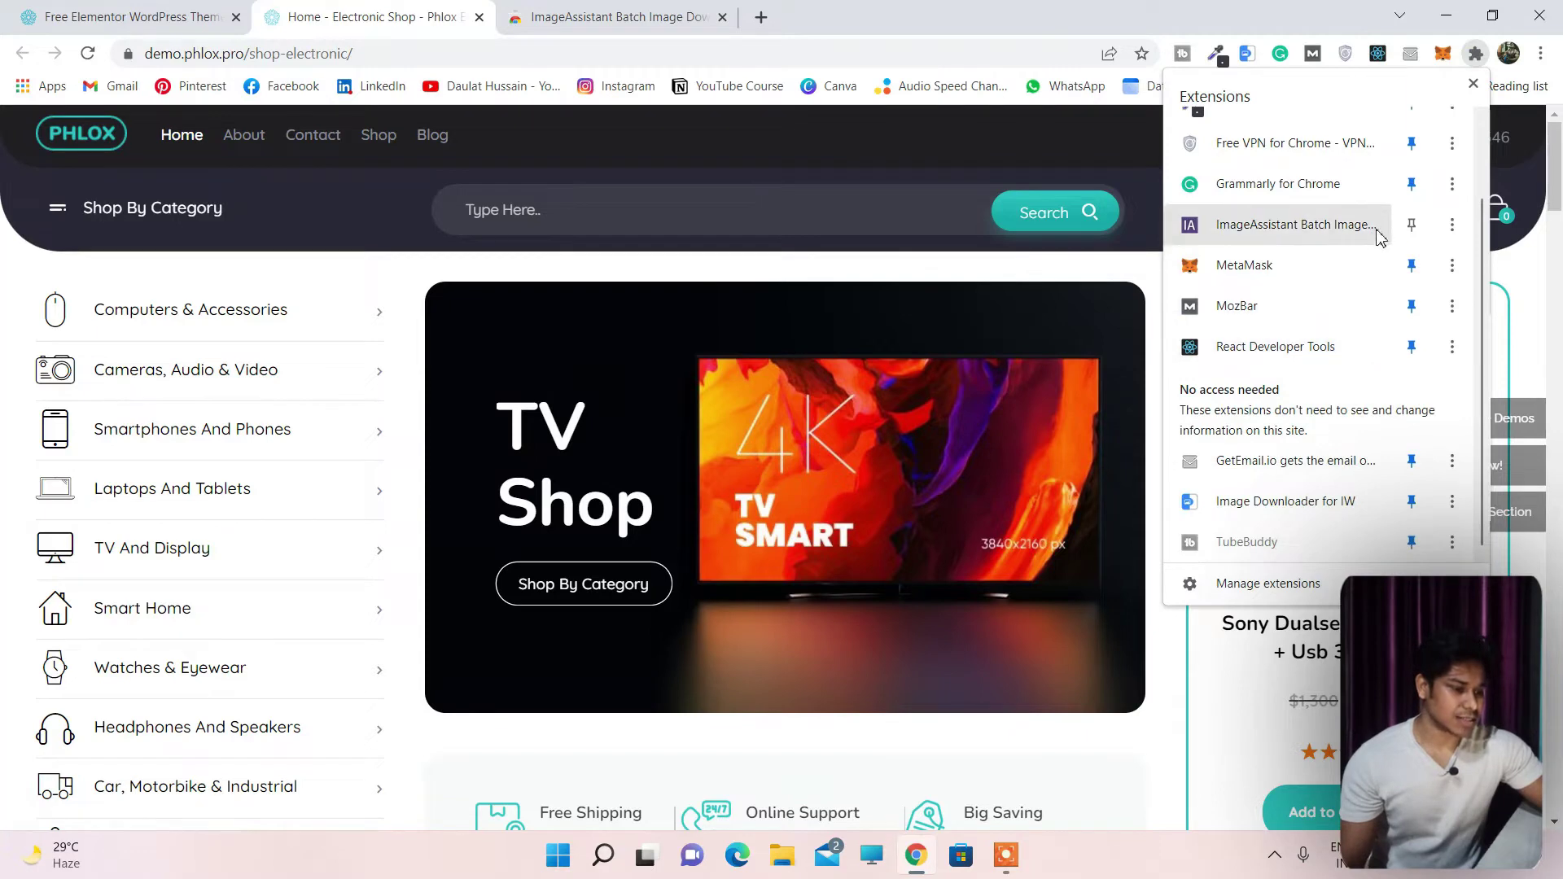
pyautogui.click(1412, 227)
# Extract all images from the Electronic Shop page with ImageAssistant's Extract Current Page.
pyautogui.scroll(1, 1412, 155)
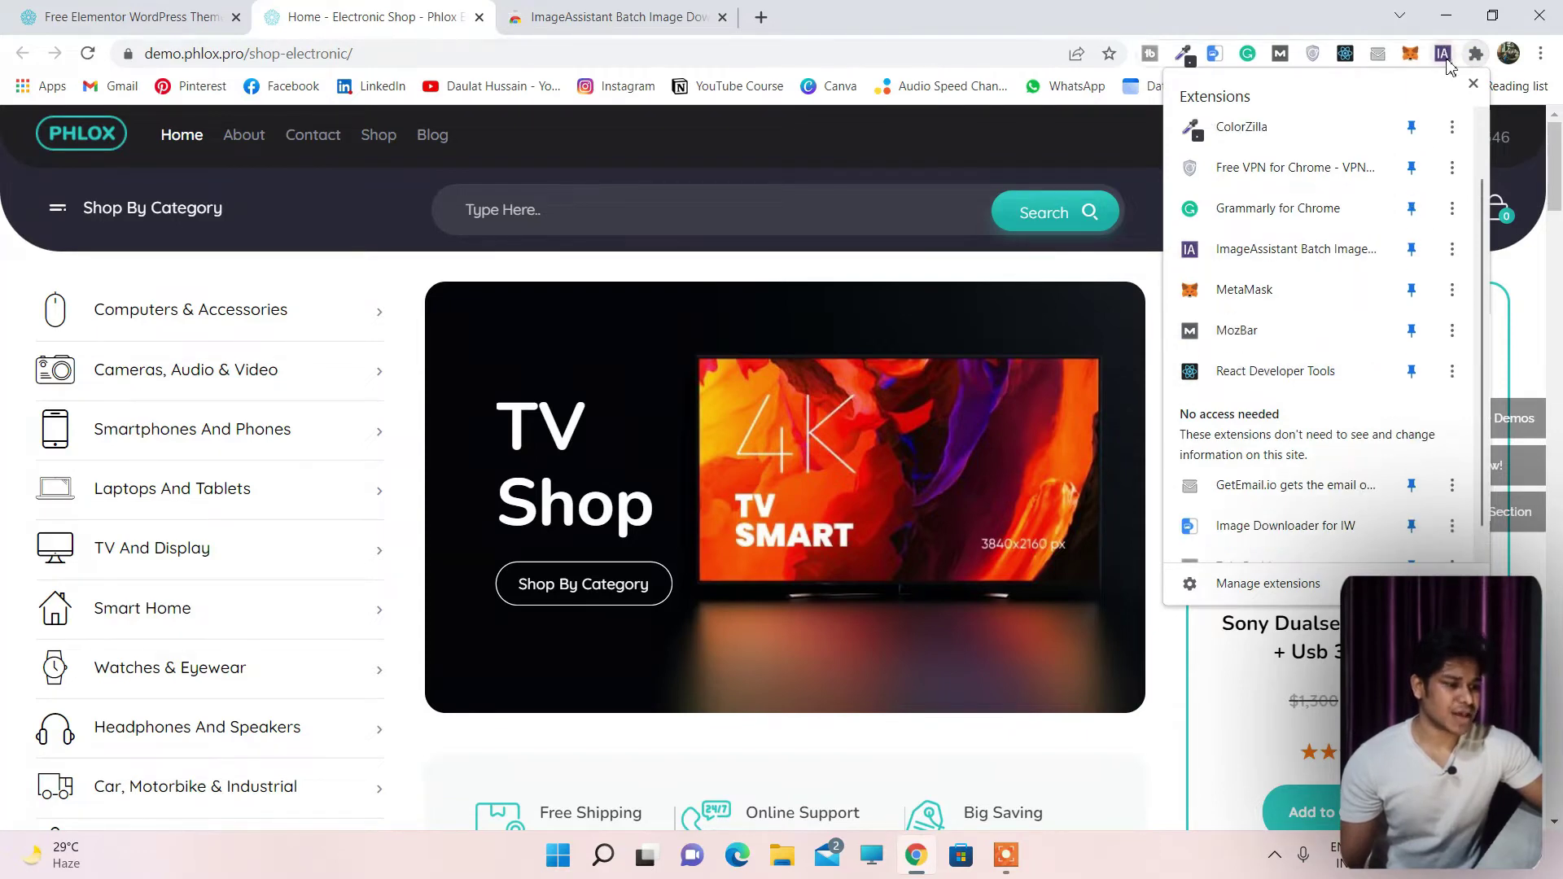
pyautogui.click(1445, 58)
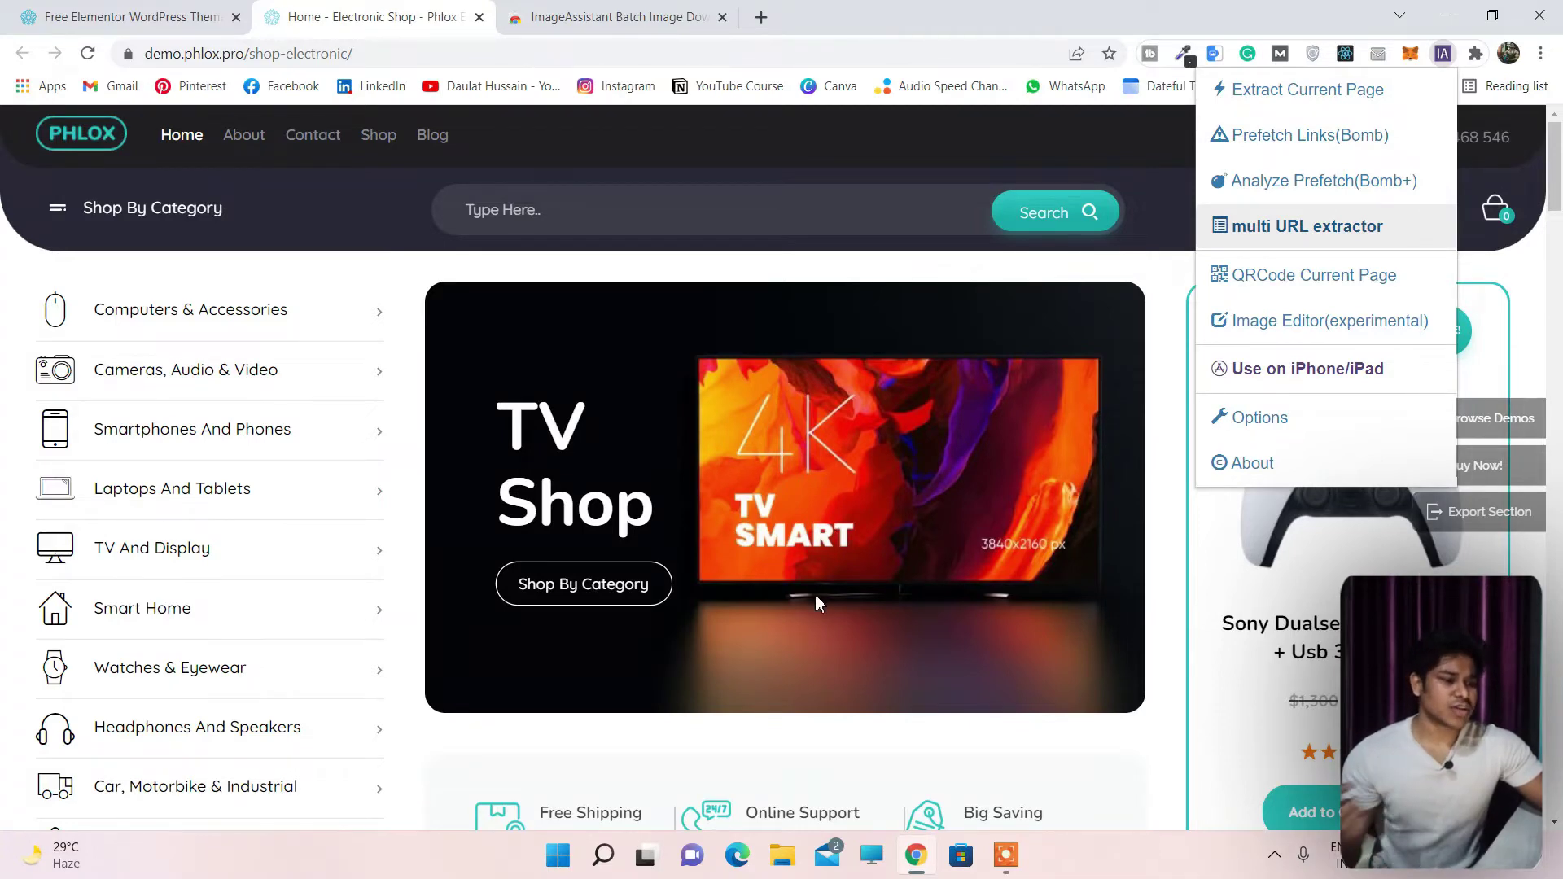
pyautogui.click(1282, 91)
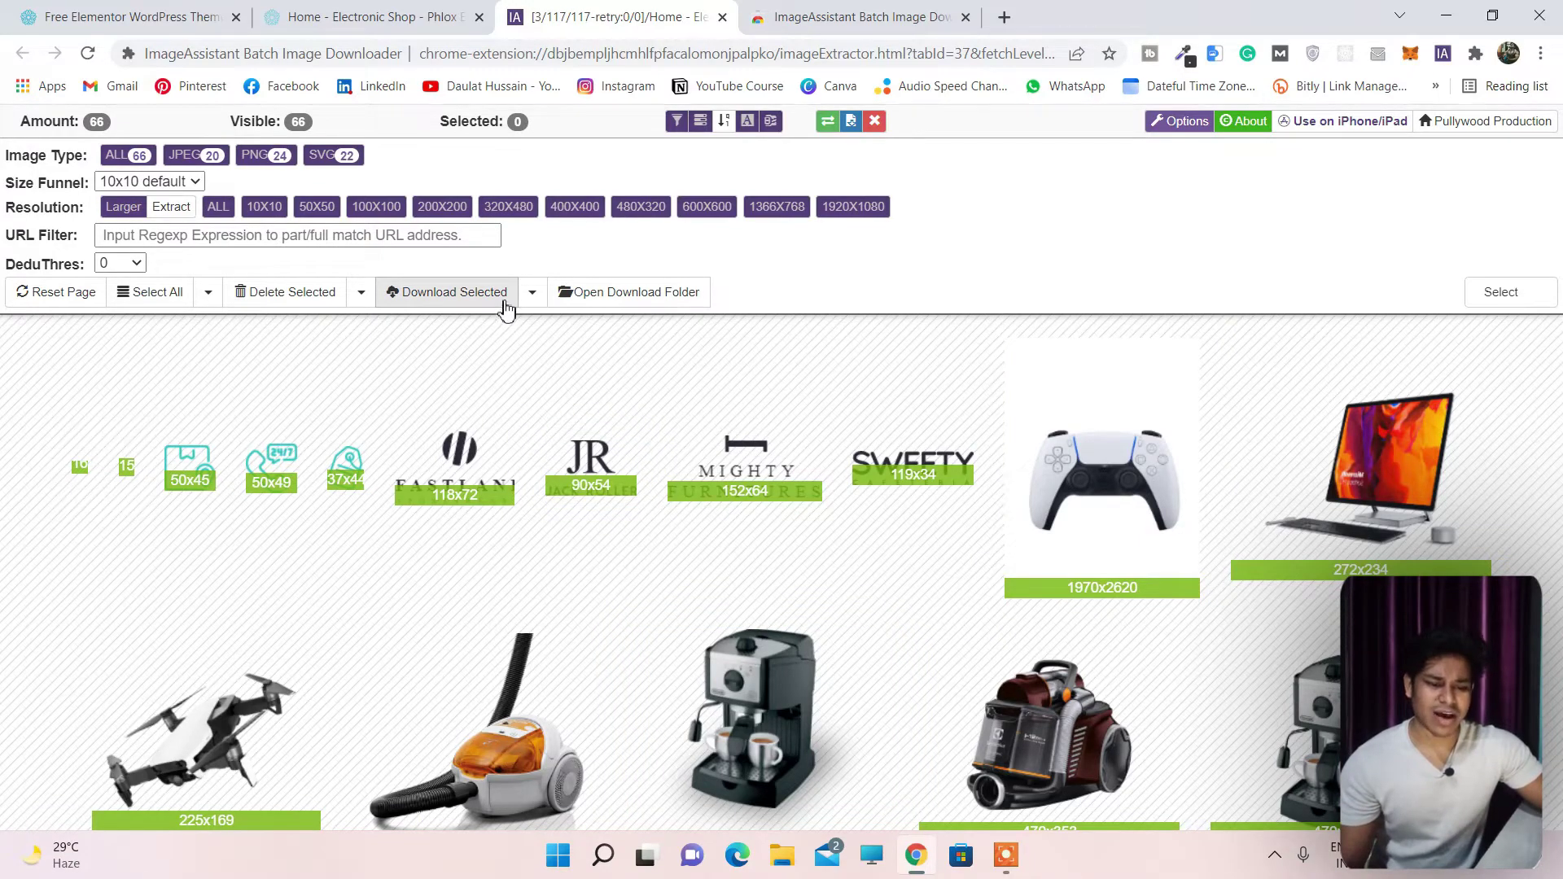
# Try Download Selected with nothing selected, dismiss the warning, and reveal the Download All option.
pyautogui.click(505, 302)
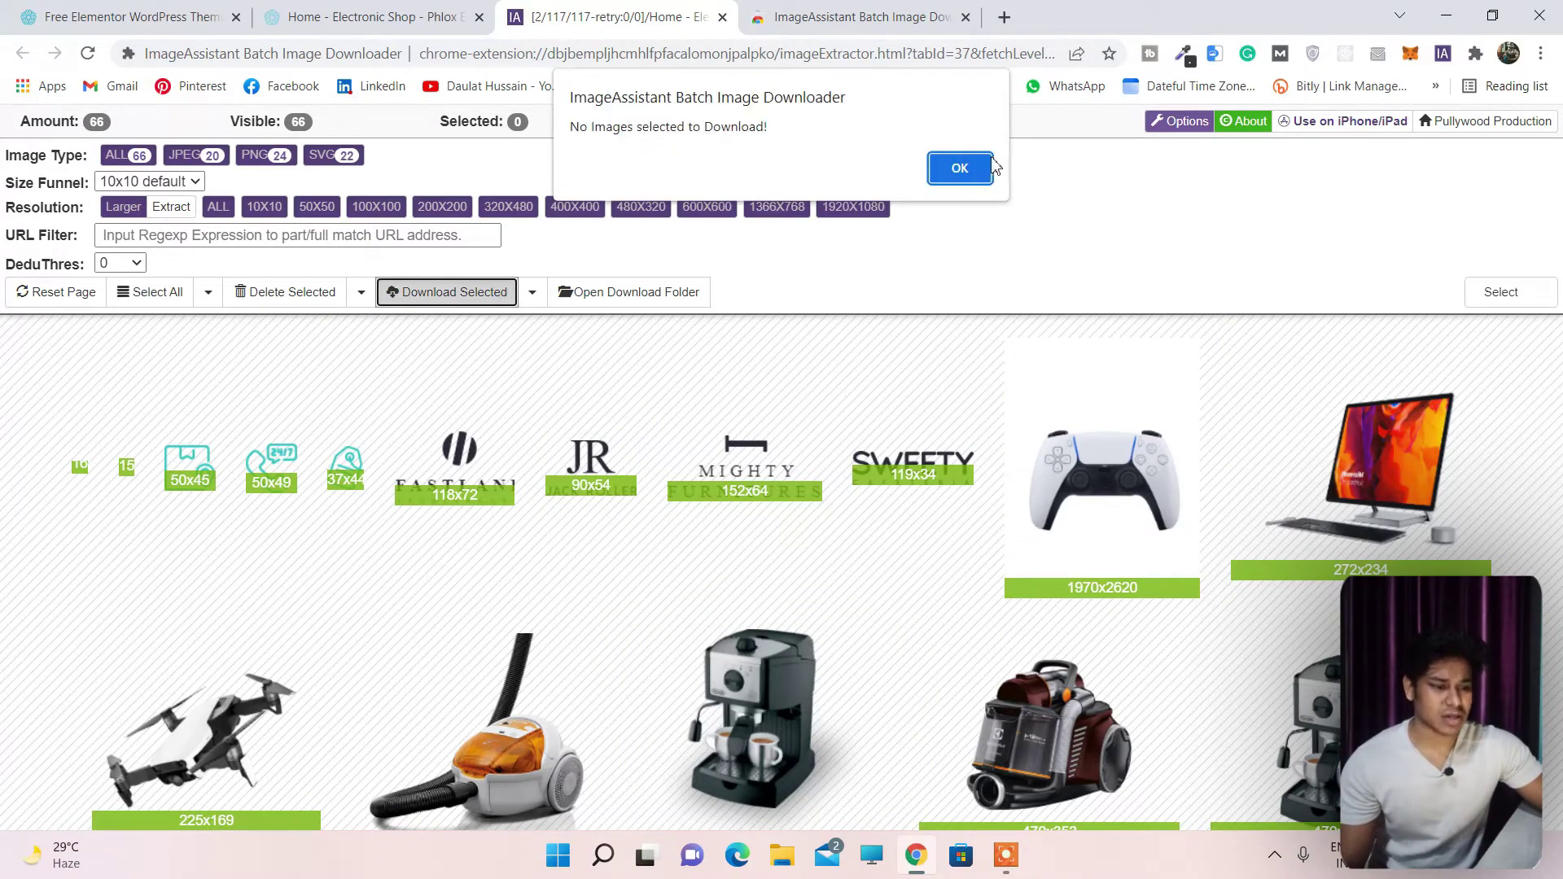
pyautogui.click(954, 166)
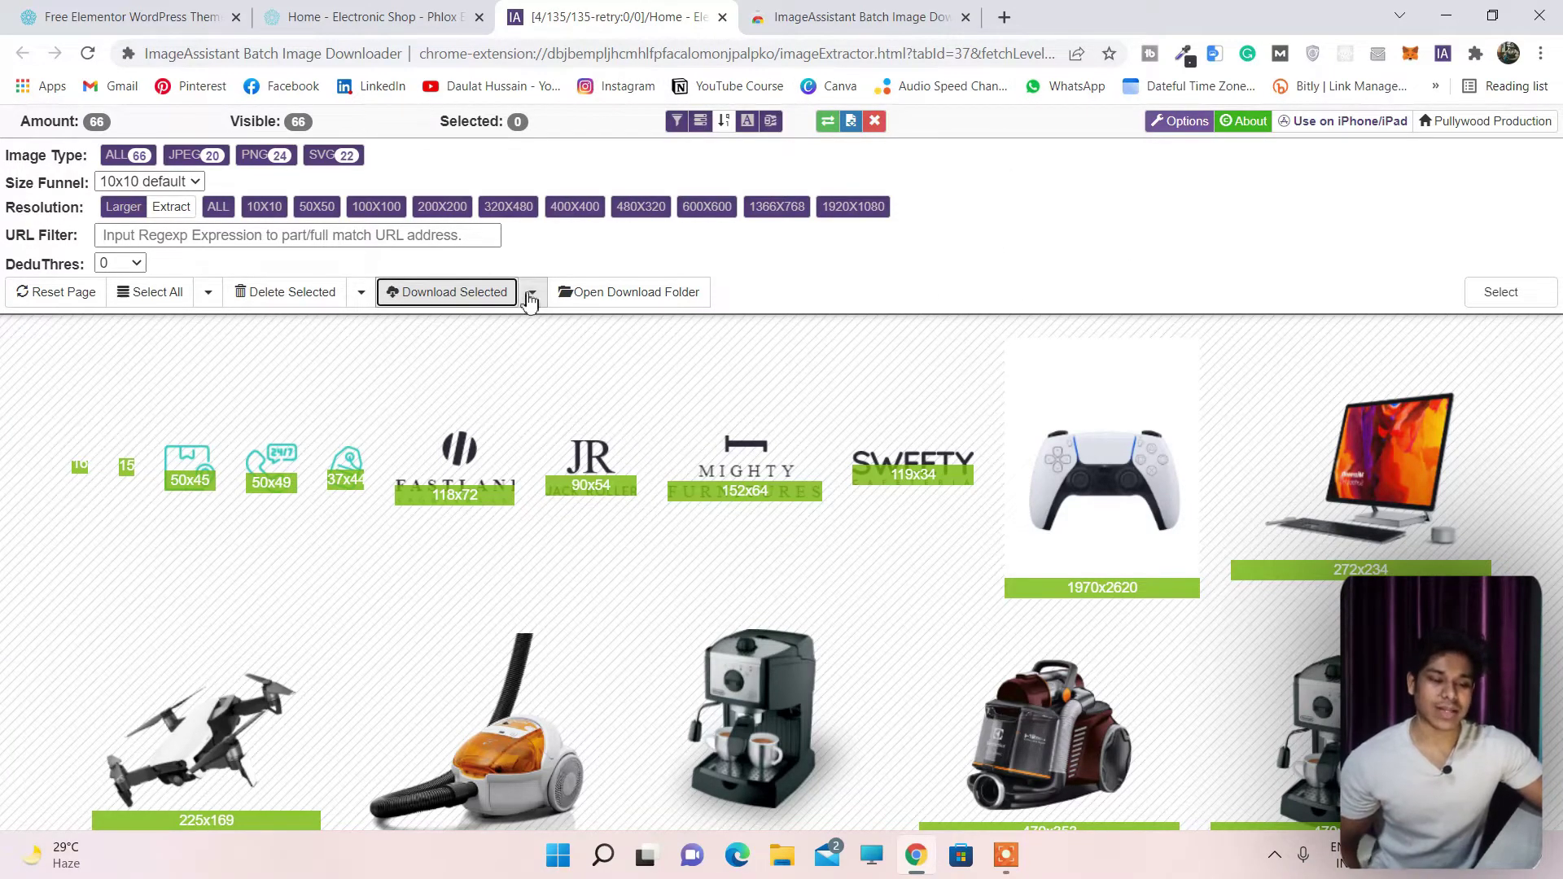
pyautogui.click(532, 293)
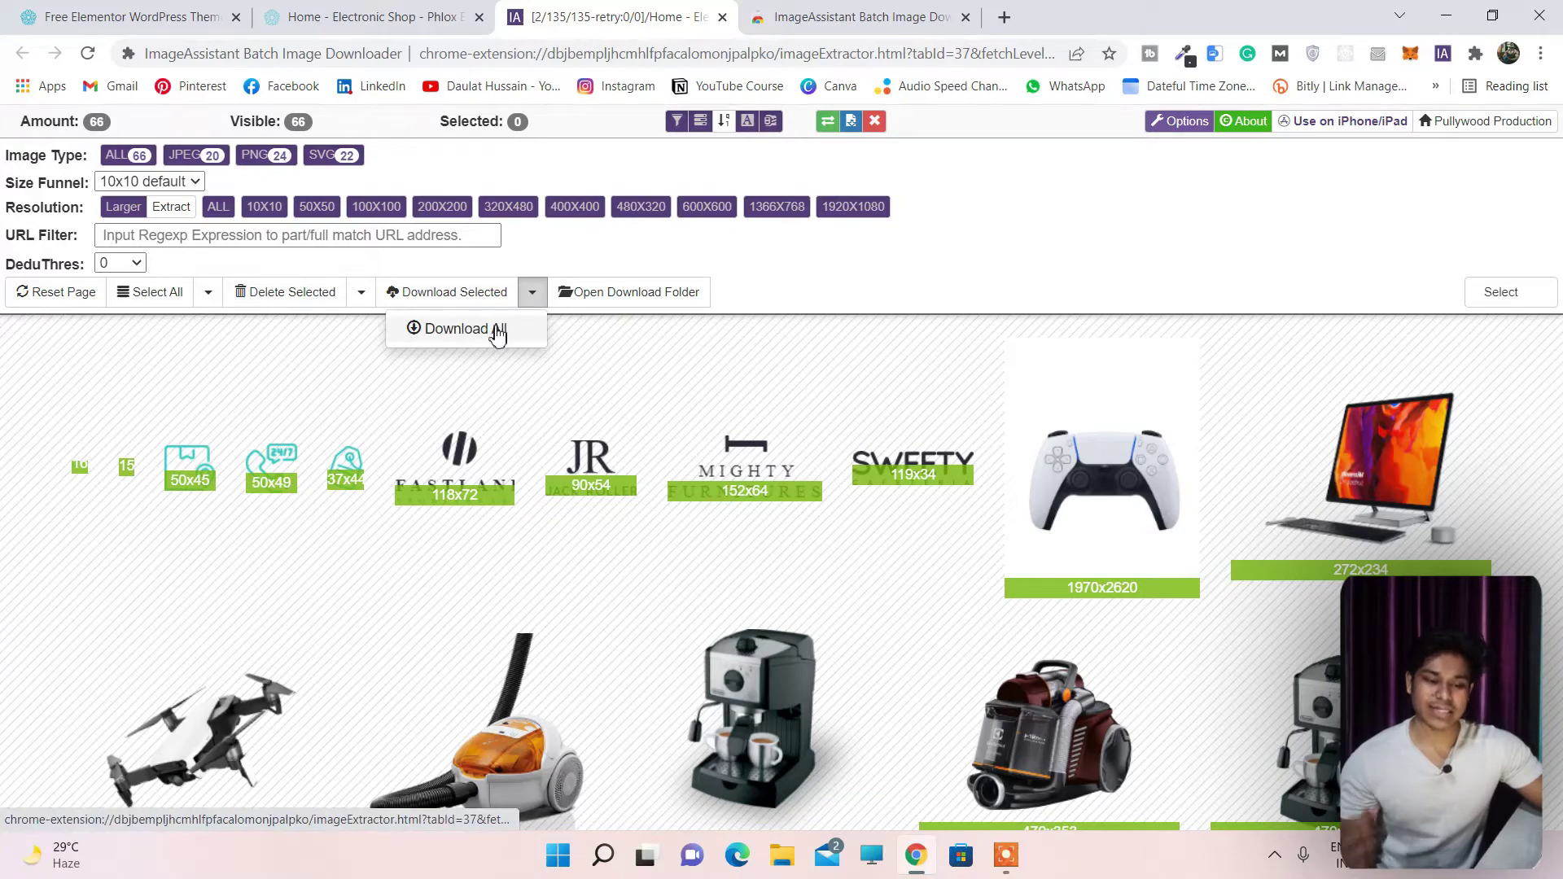
# Download all extracted images, accepting the default save path.
pyautogui.click(499, 331)
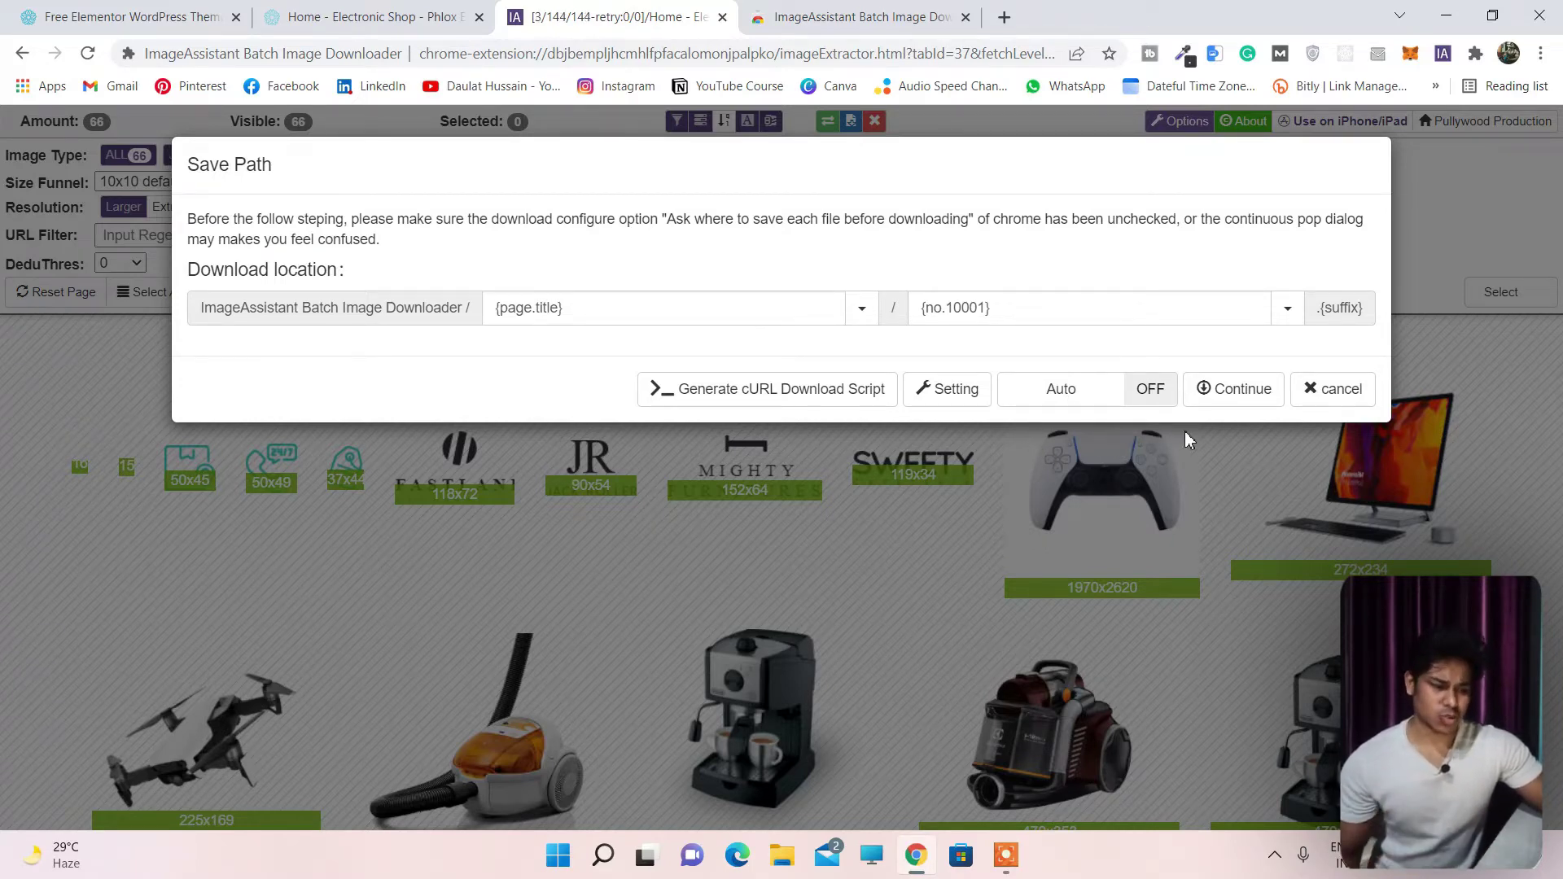
pyautogui.click(1237, 400)
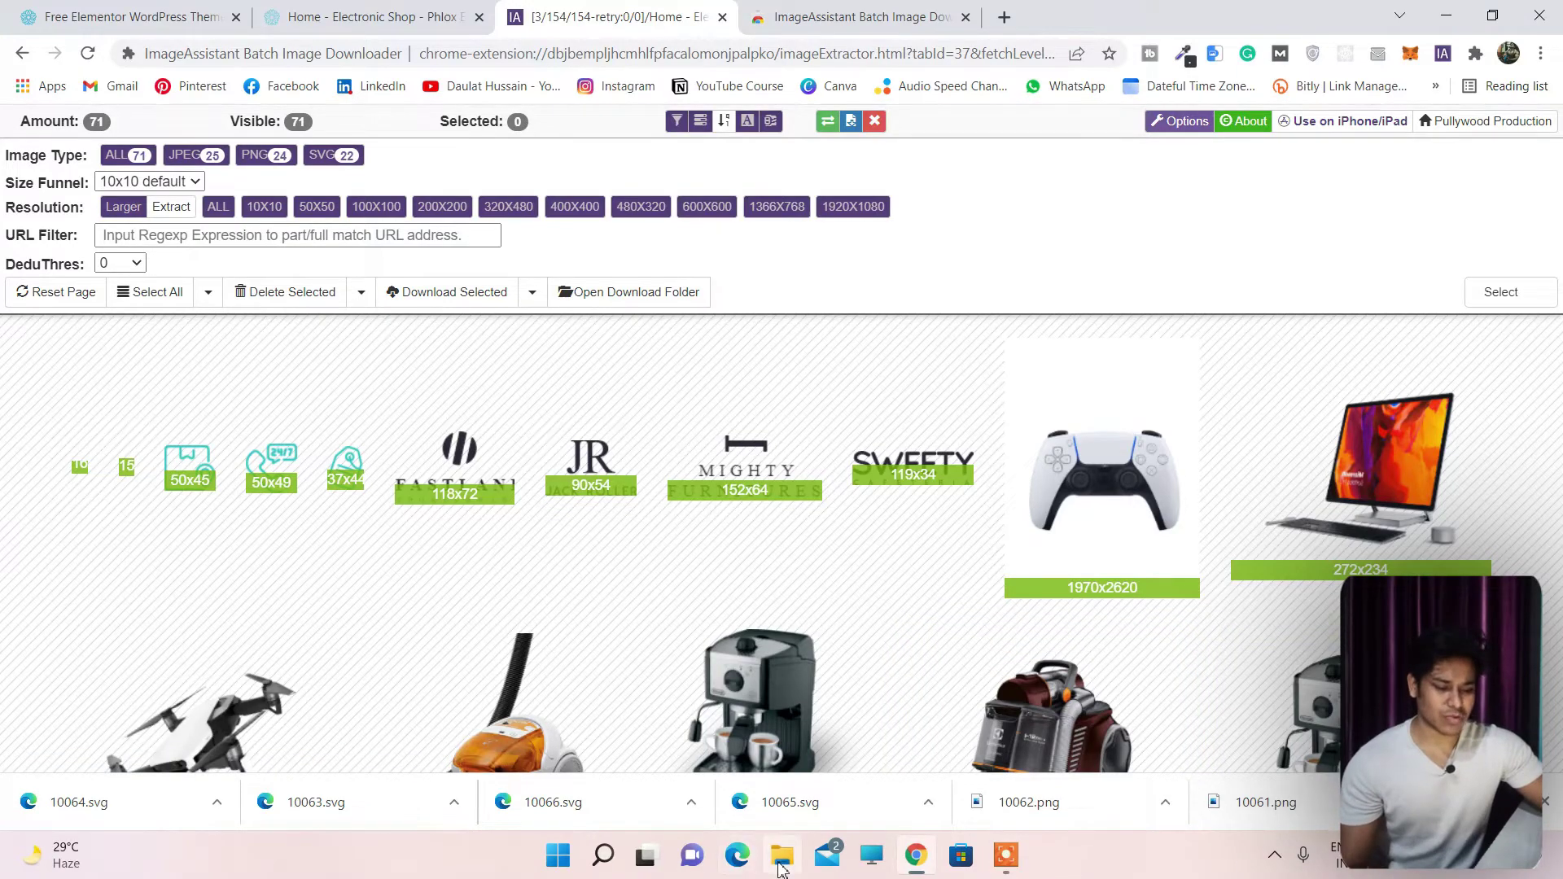
# In File Explorer, open Downloads > ImageAssistant_Batch_Image_Downloader > Home_-_Electronic_Shop and view 10010.jpg.
pyautogui.click(780, 865)
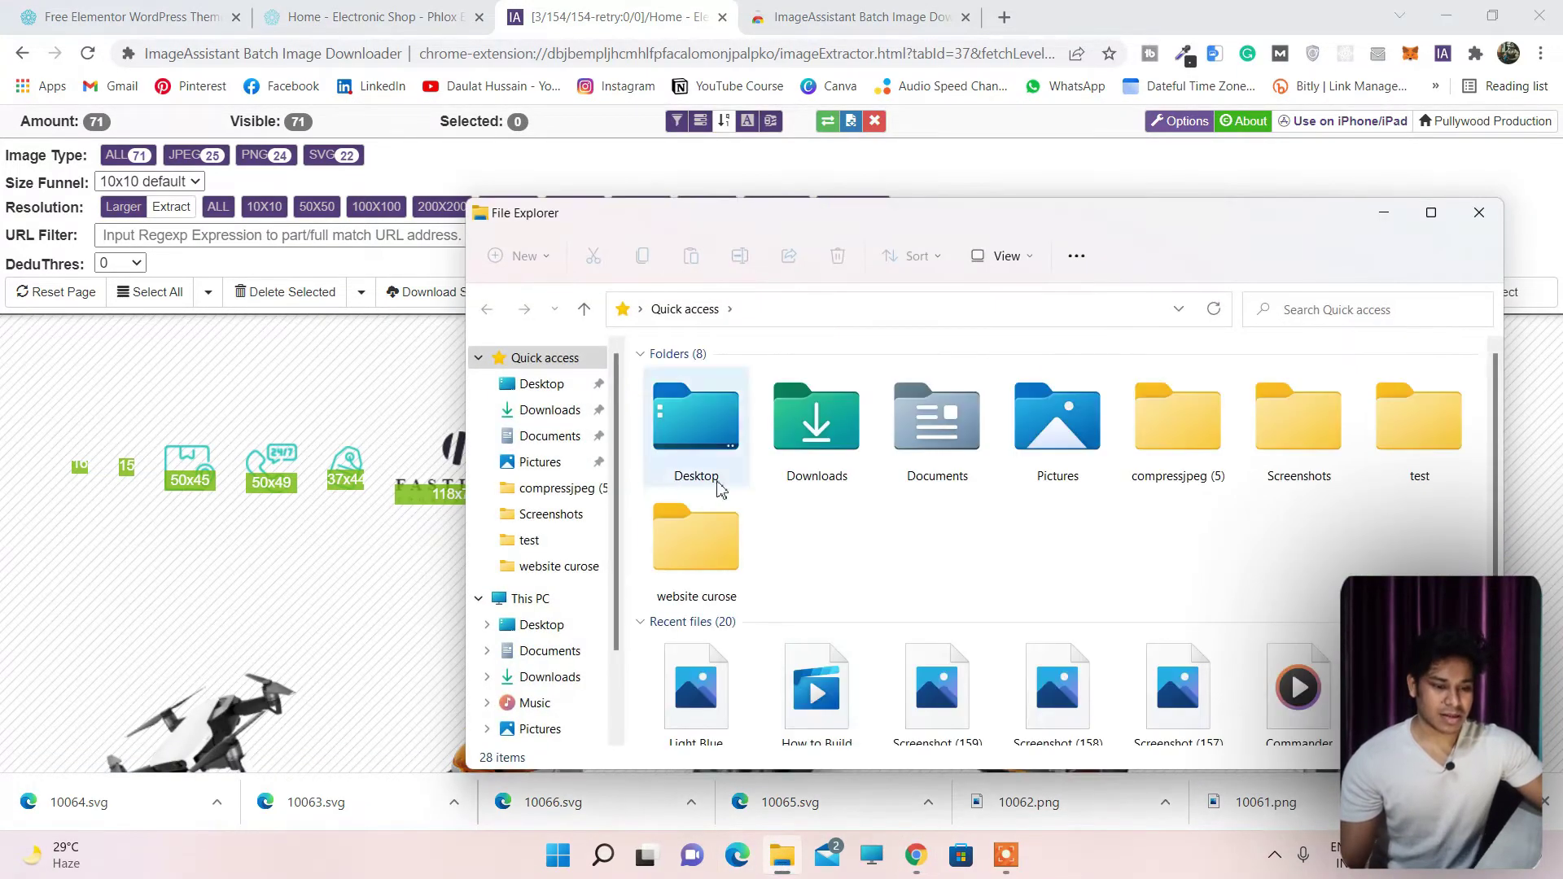
pyautogui.click(545, 411)
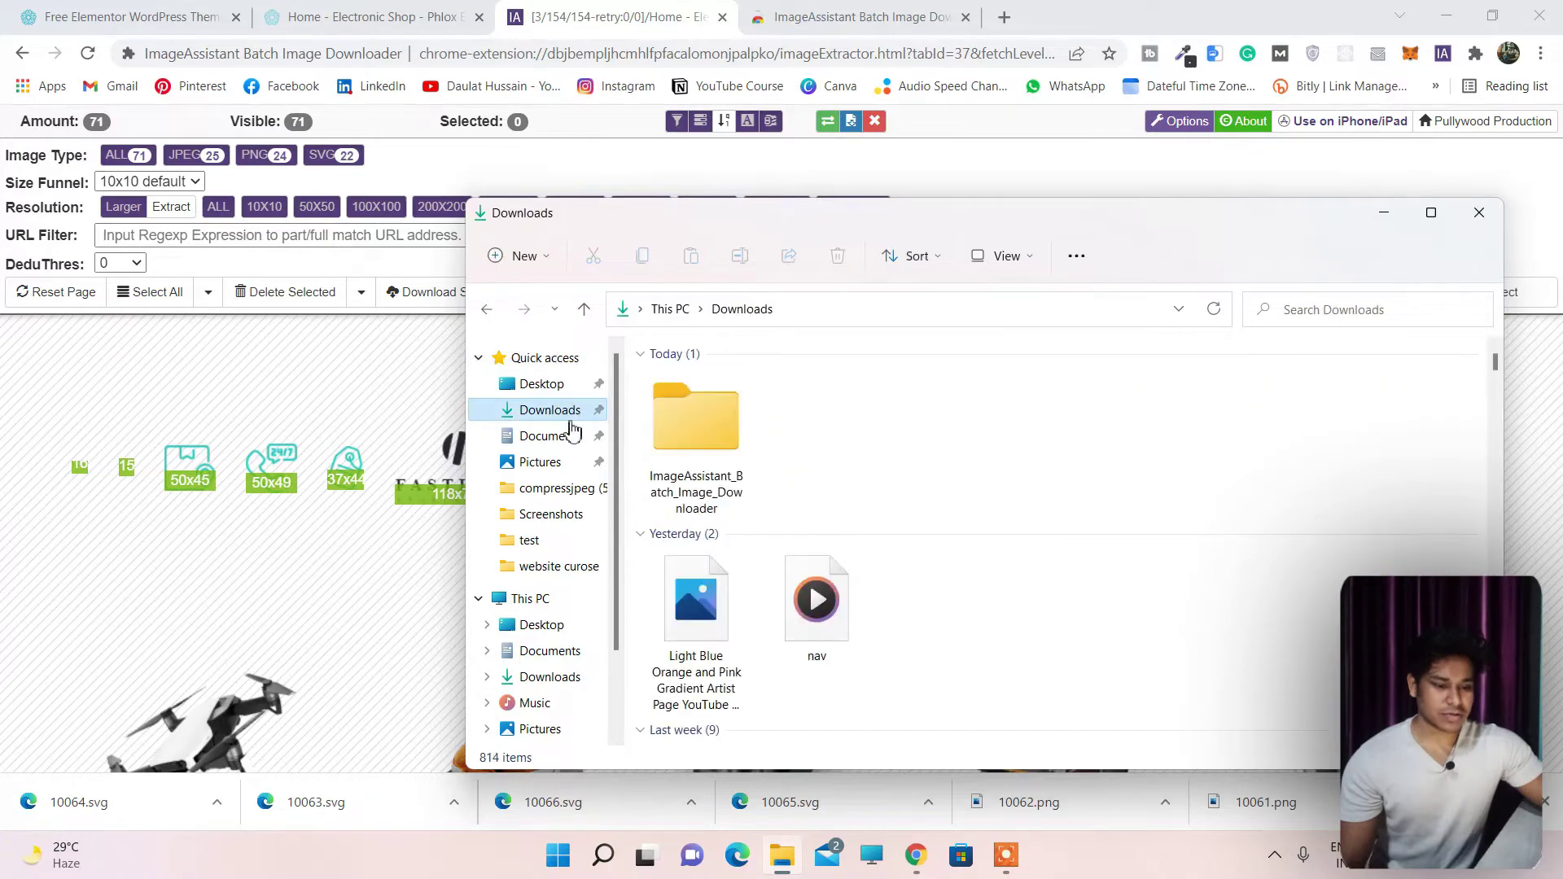
pyautogui.doubleClick(694, 436)
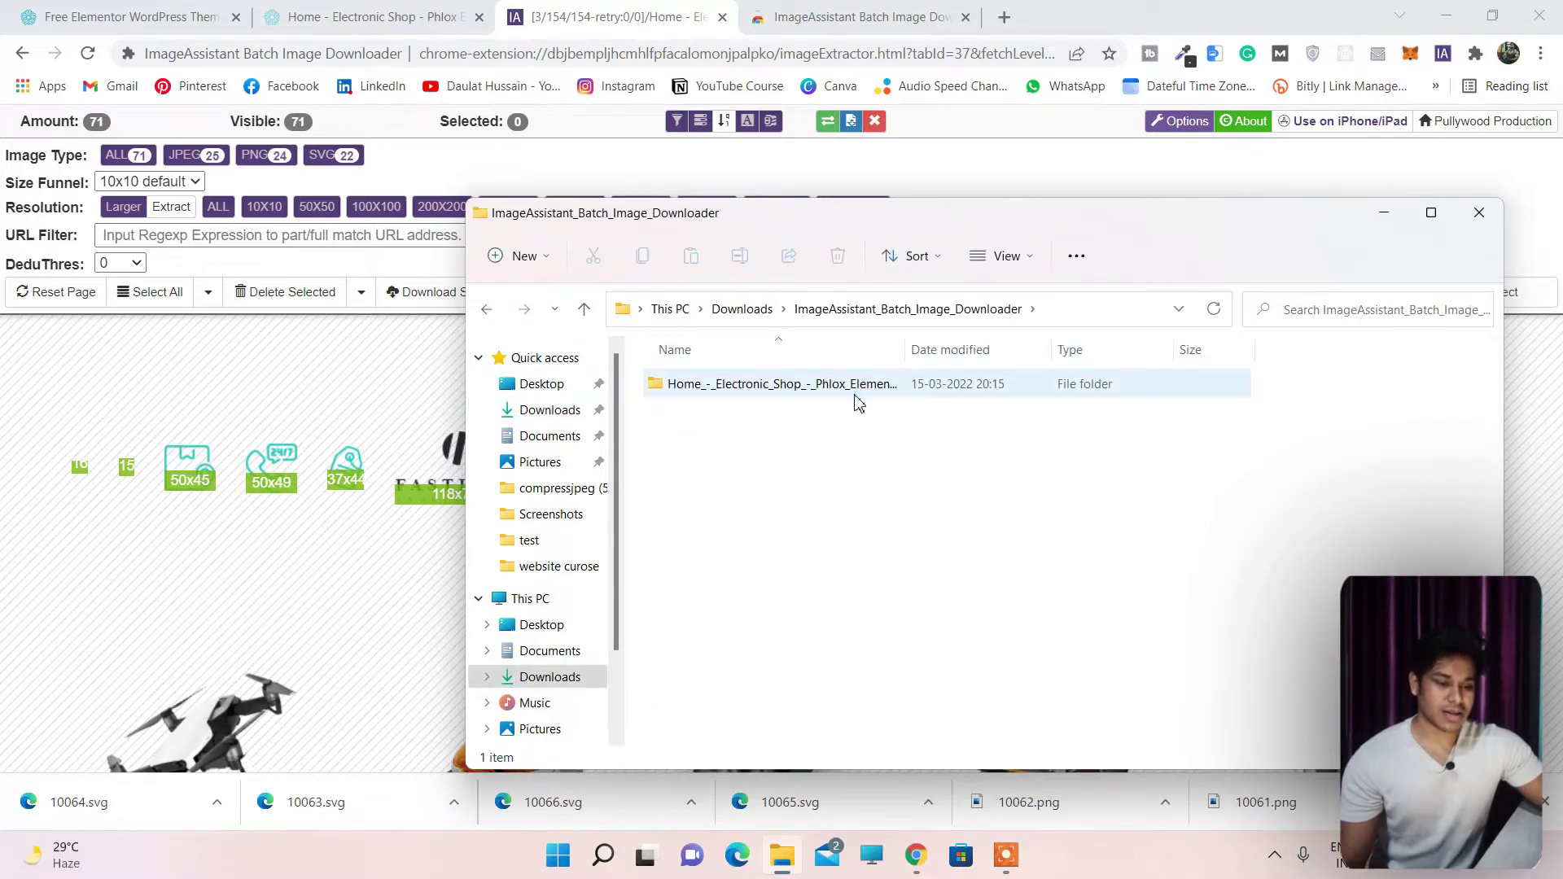
pyautogui.doubleClick(855, 397)
pyautogui.scroll(-5, 1009, 482)
pyautogui.scroll(5, 1058, 480)
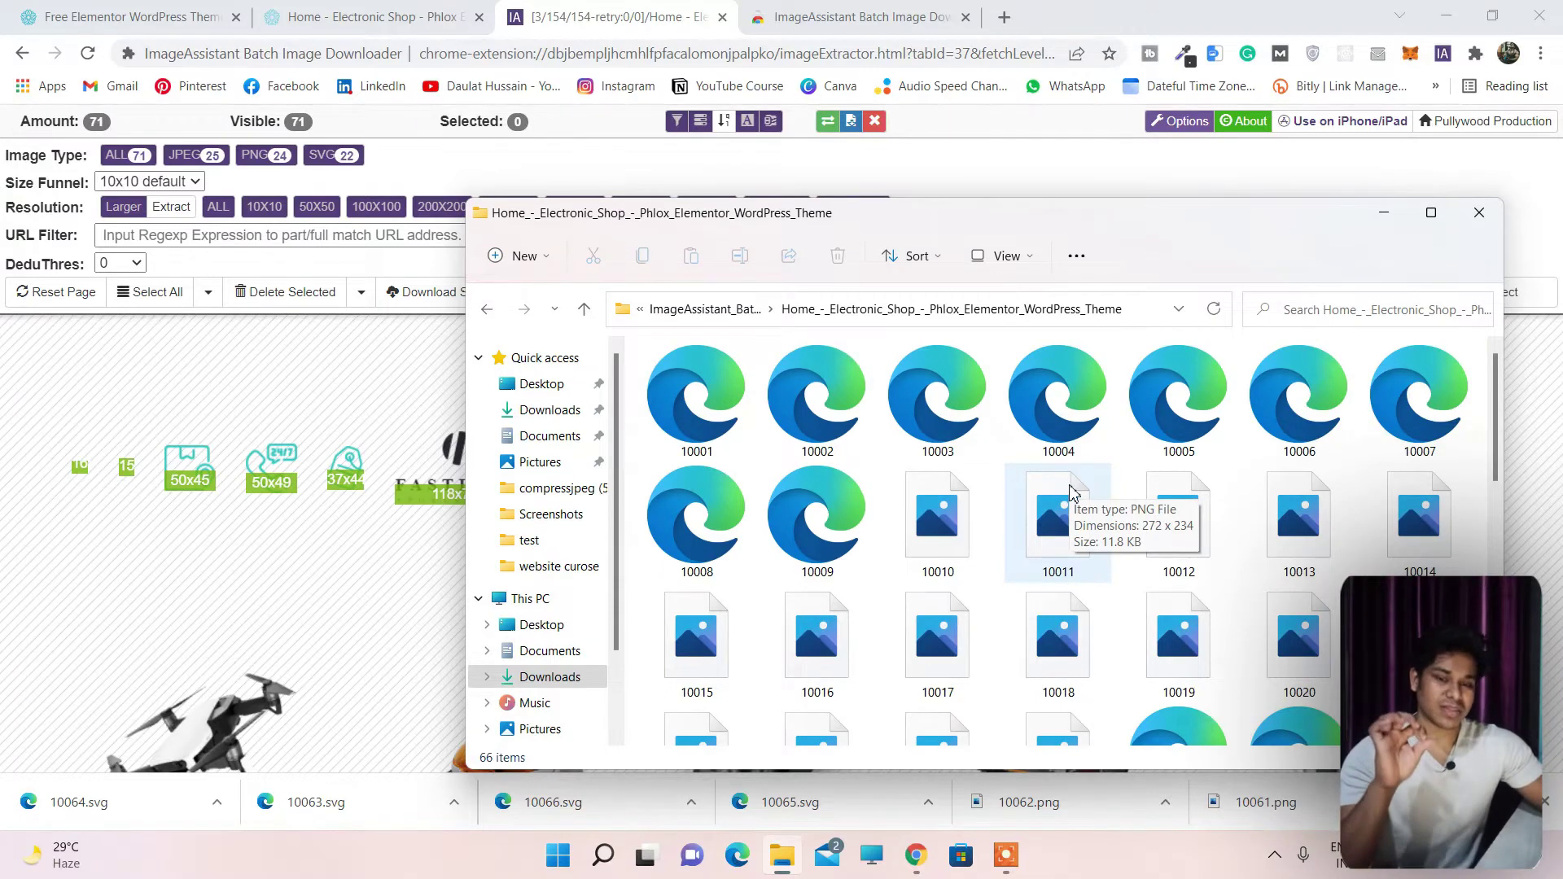
pyautogui.doubleClick(959, 570)
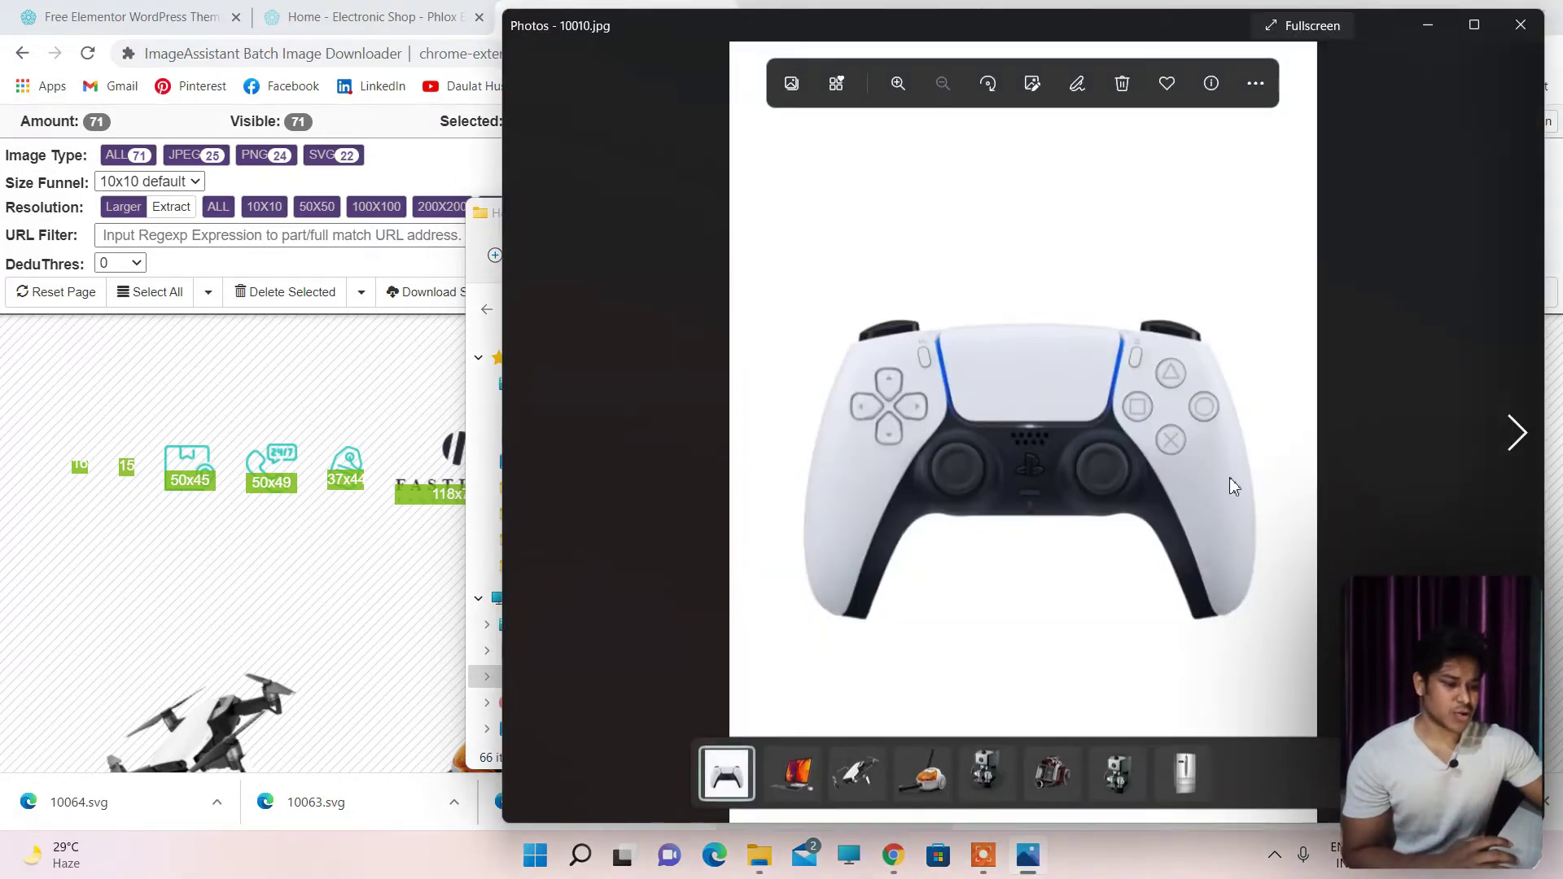
# Page forward through twelve downloaded images in Photos, including vacuum, drone and headphone shots.
pyautogui.click(1517, 431)
pyautogui.click(1518, 431)
pyautogui.click(1518, 431)
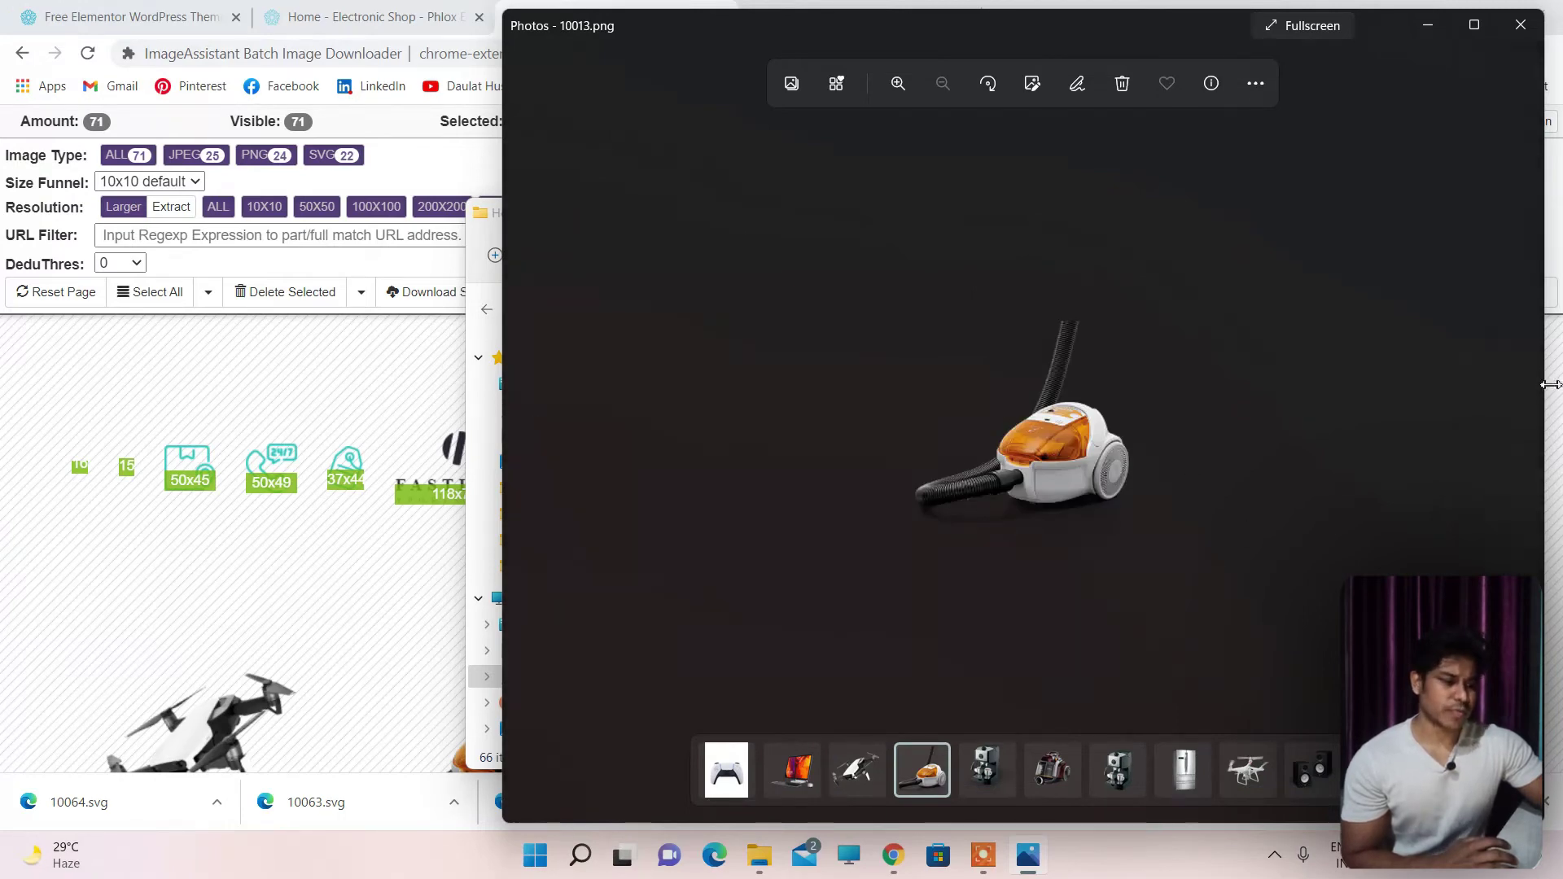
pyautogui.click(1518, 433)
pyautogui.click(1519, 433)
pyautogui.click(1519, 433)
pyautogui.click(1519, 433)
pyautogui.click(1520, 433)
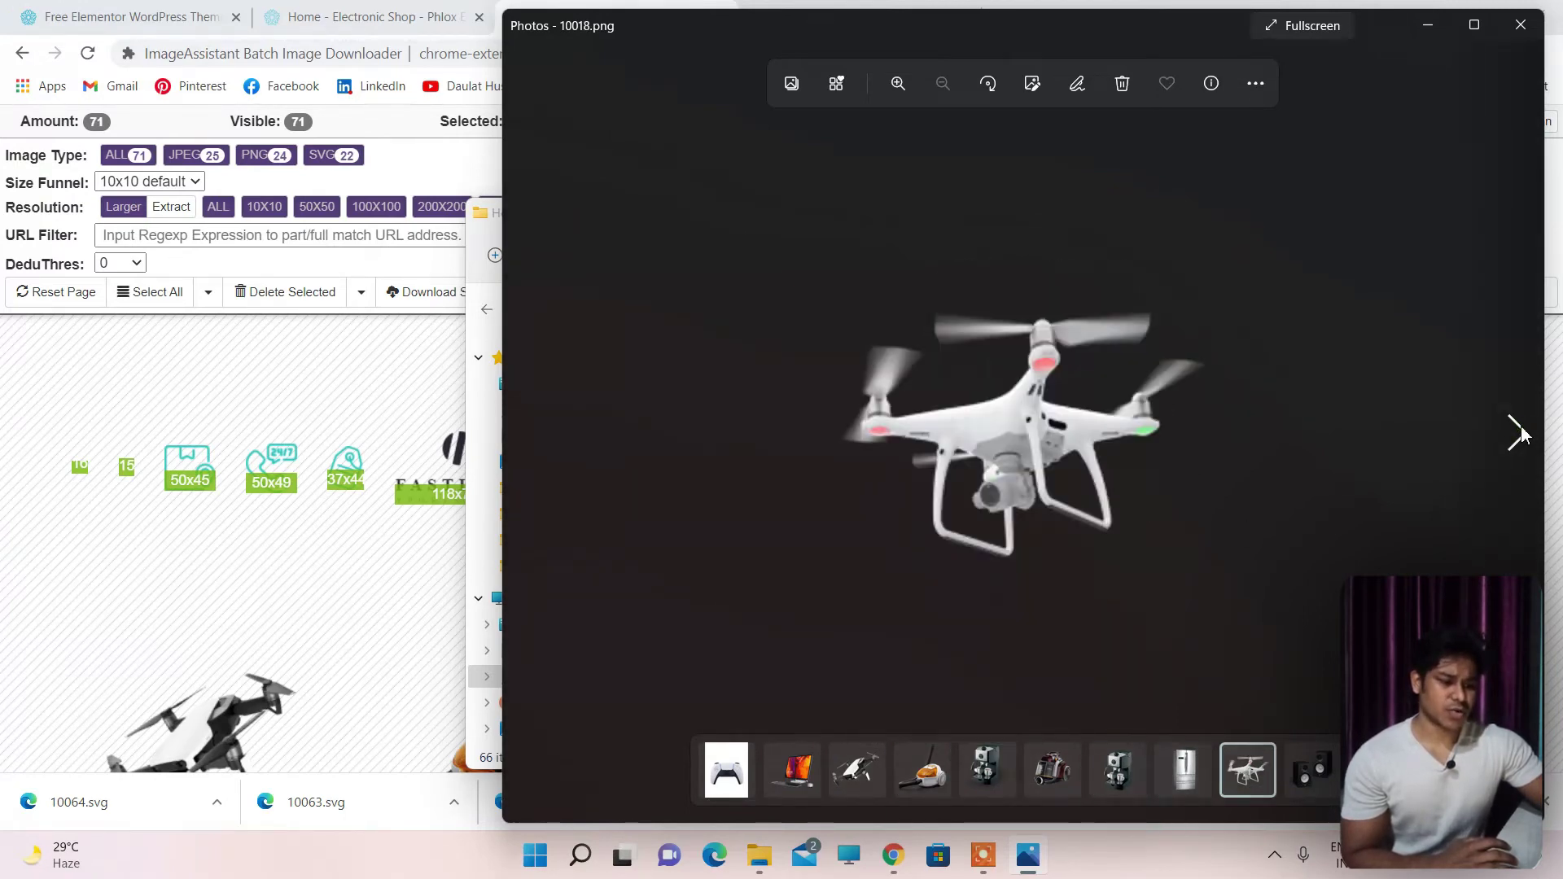
pyautogui.click(1519, 433)
pyautogui.click(1519, 433)
pyautogui.click(1519, 433)
pyautogui.click(1519, 433)
pyautogui.click(1519, 433)
pyautogui.click(1519, 433)
pyautogui.click(1519, 433)
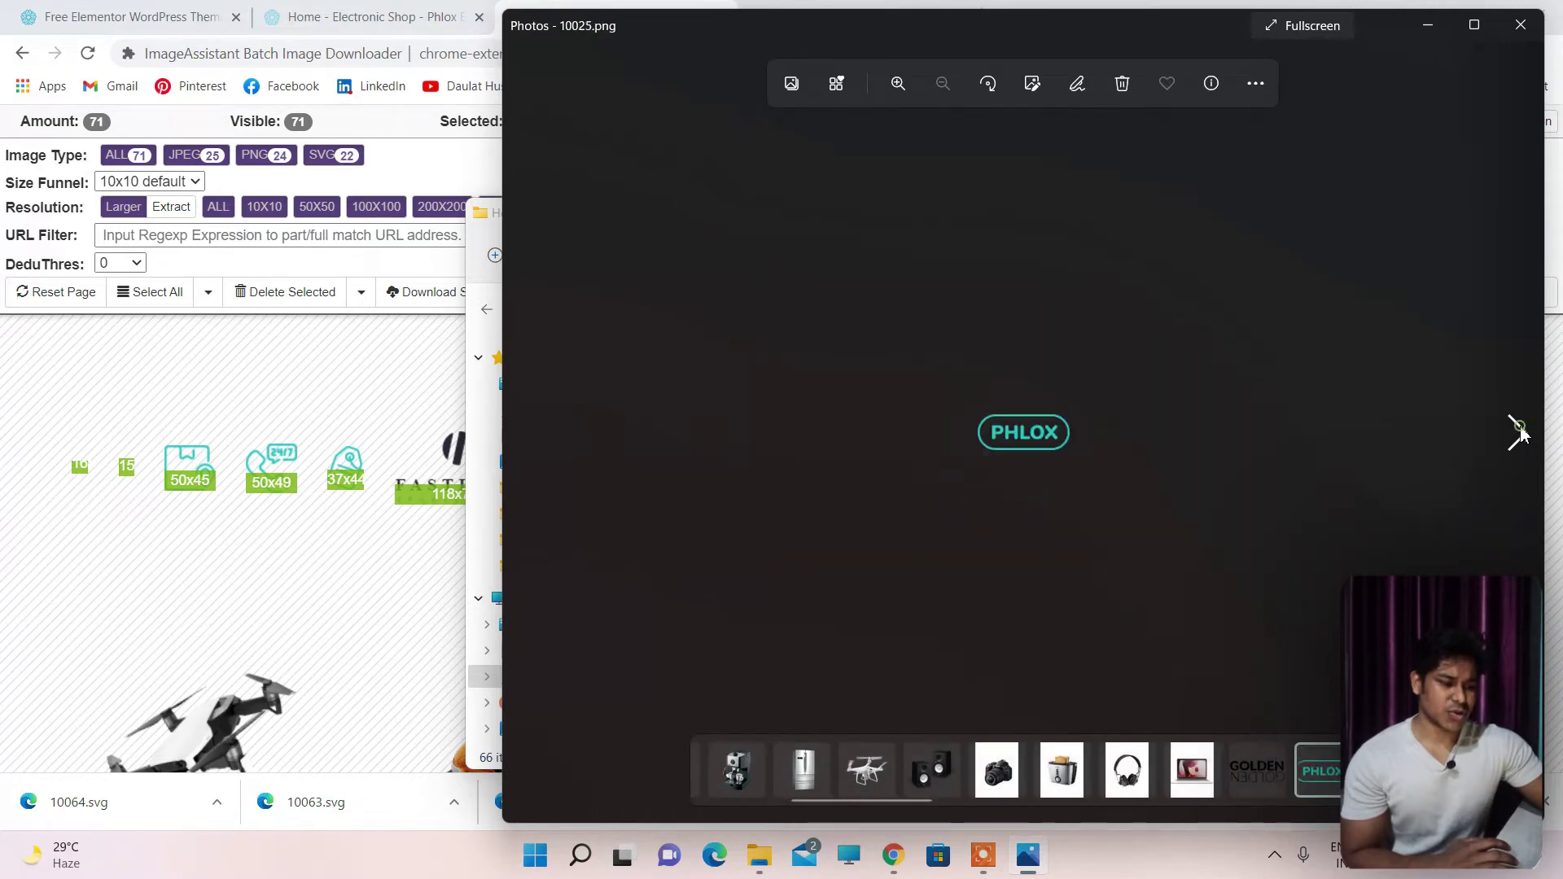
pyautogui.click(1520, 433)
# Go back to the PHLOX logo image, page forward four more, then close Photos.
pyautogui.click(530, 432)
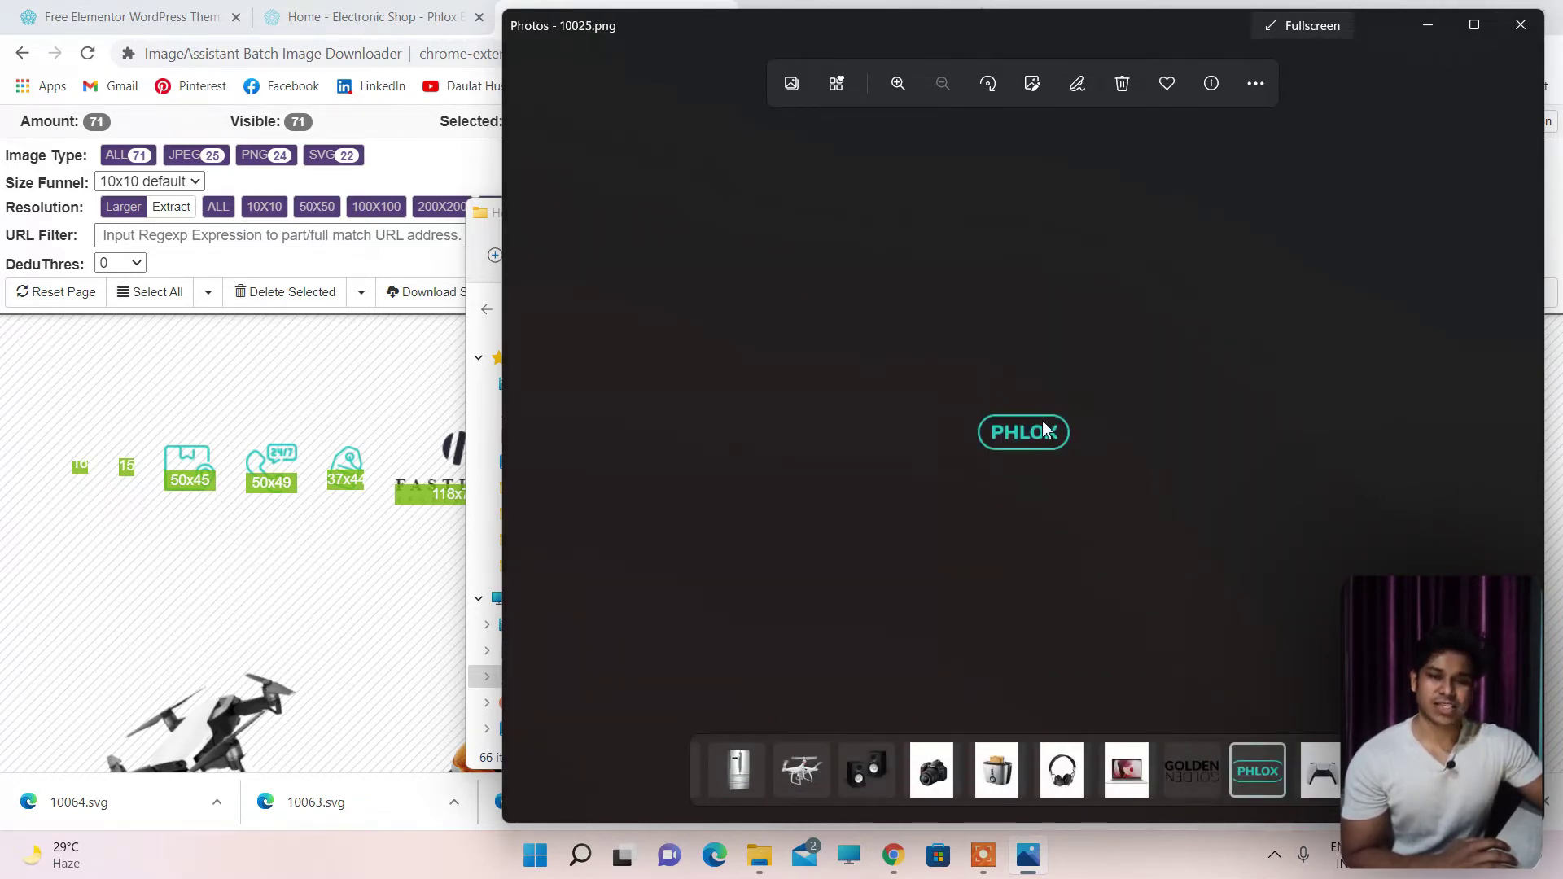
pyautogui.click(1514, 432)
pyautogui.click(1514, 431)
pyautogui.click(1514, 431)
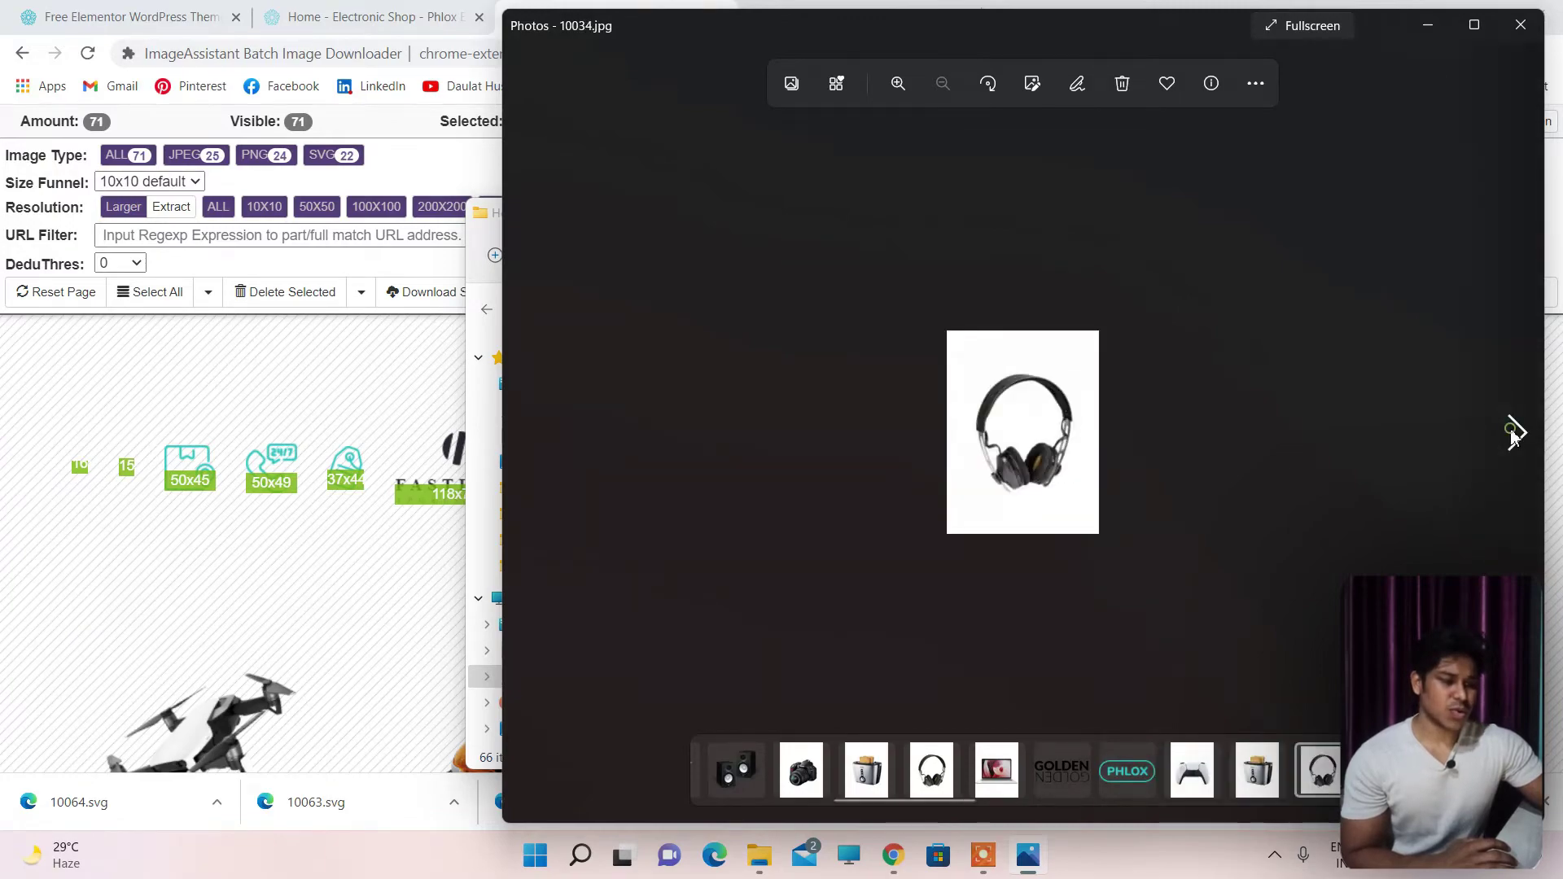
pyautogui.click(1514, 432)
pyautogui.click(1520, 24)
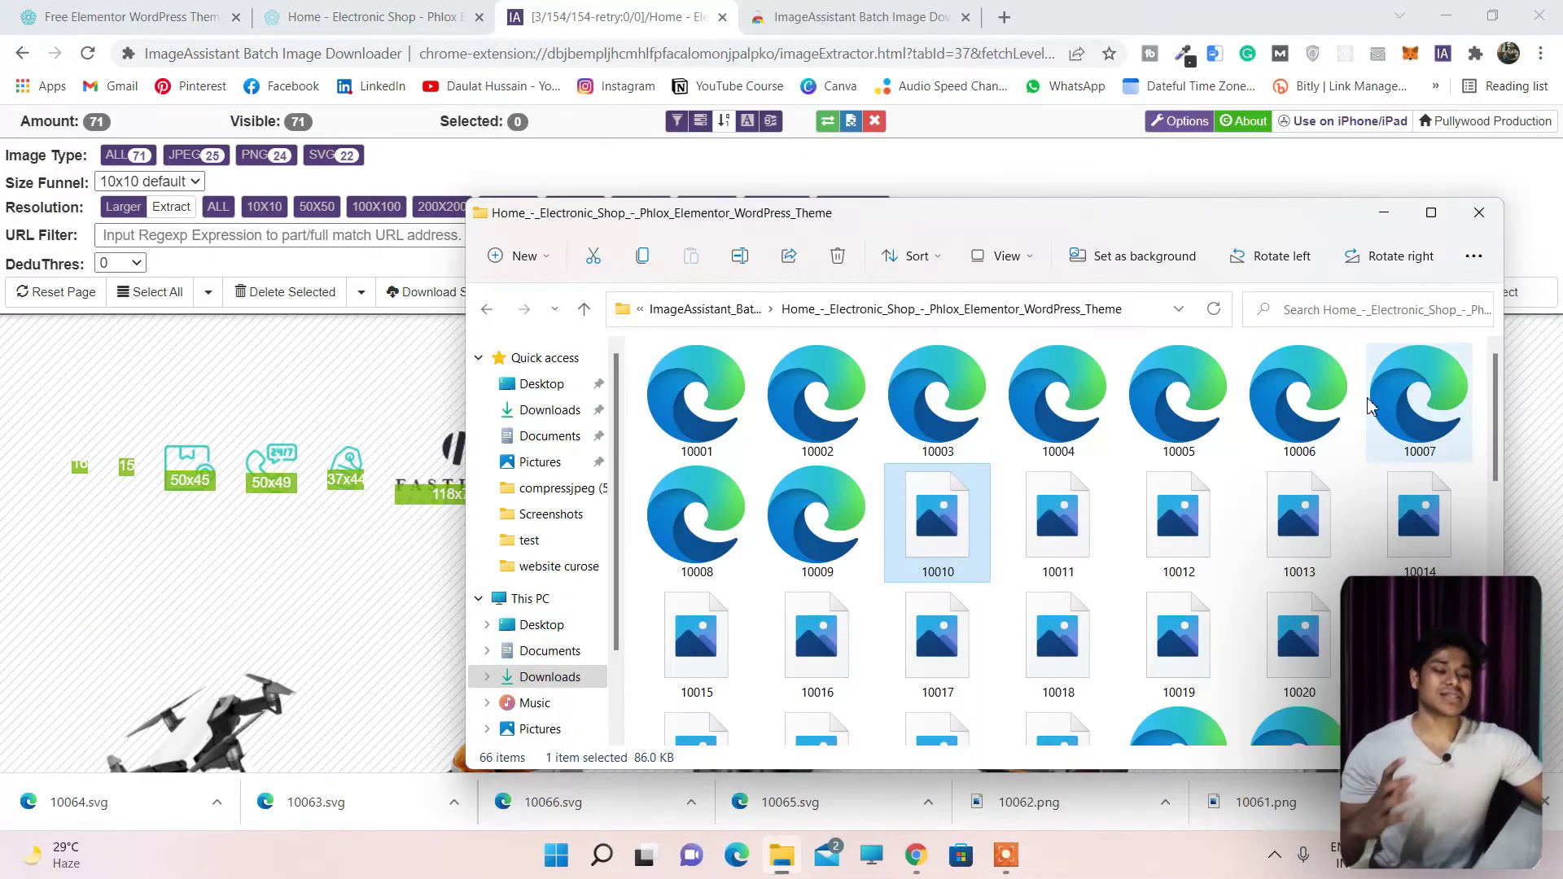
# Close File Explorer, open the YouTube channel bookmark in a new tab, and dismiss the downloads bar.
pyautogui.click(1477, 214)
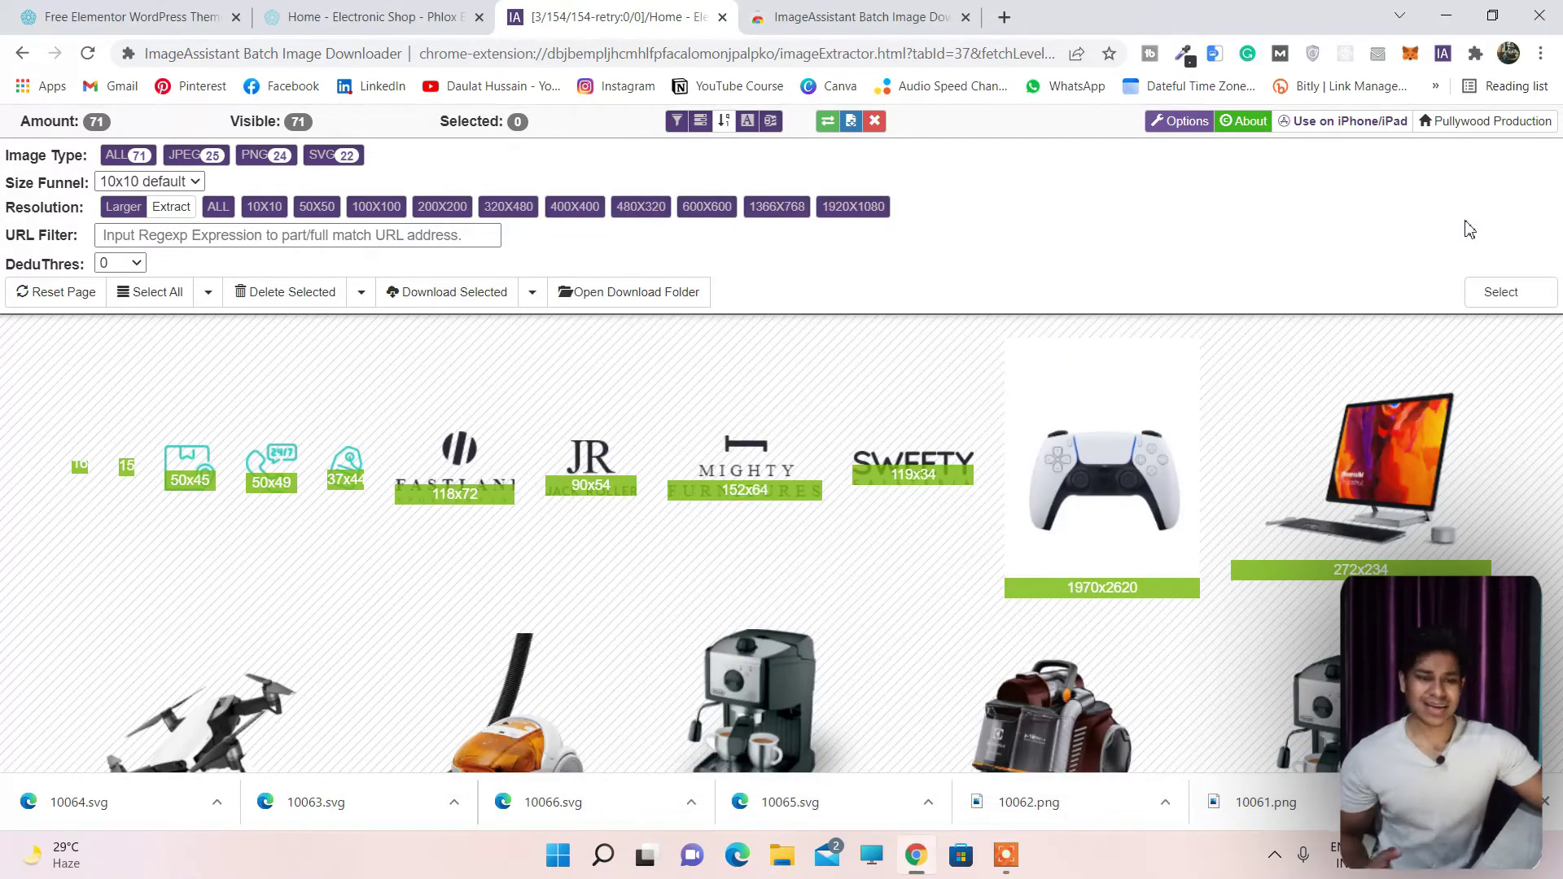
pyautogui.click(1005, 17)
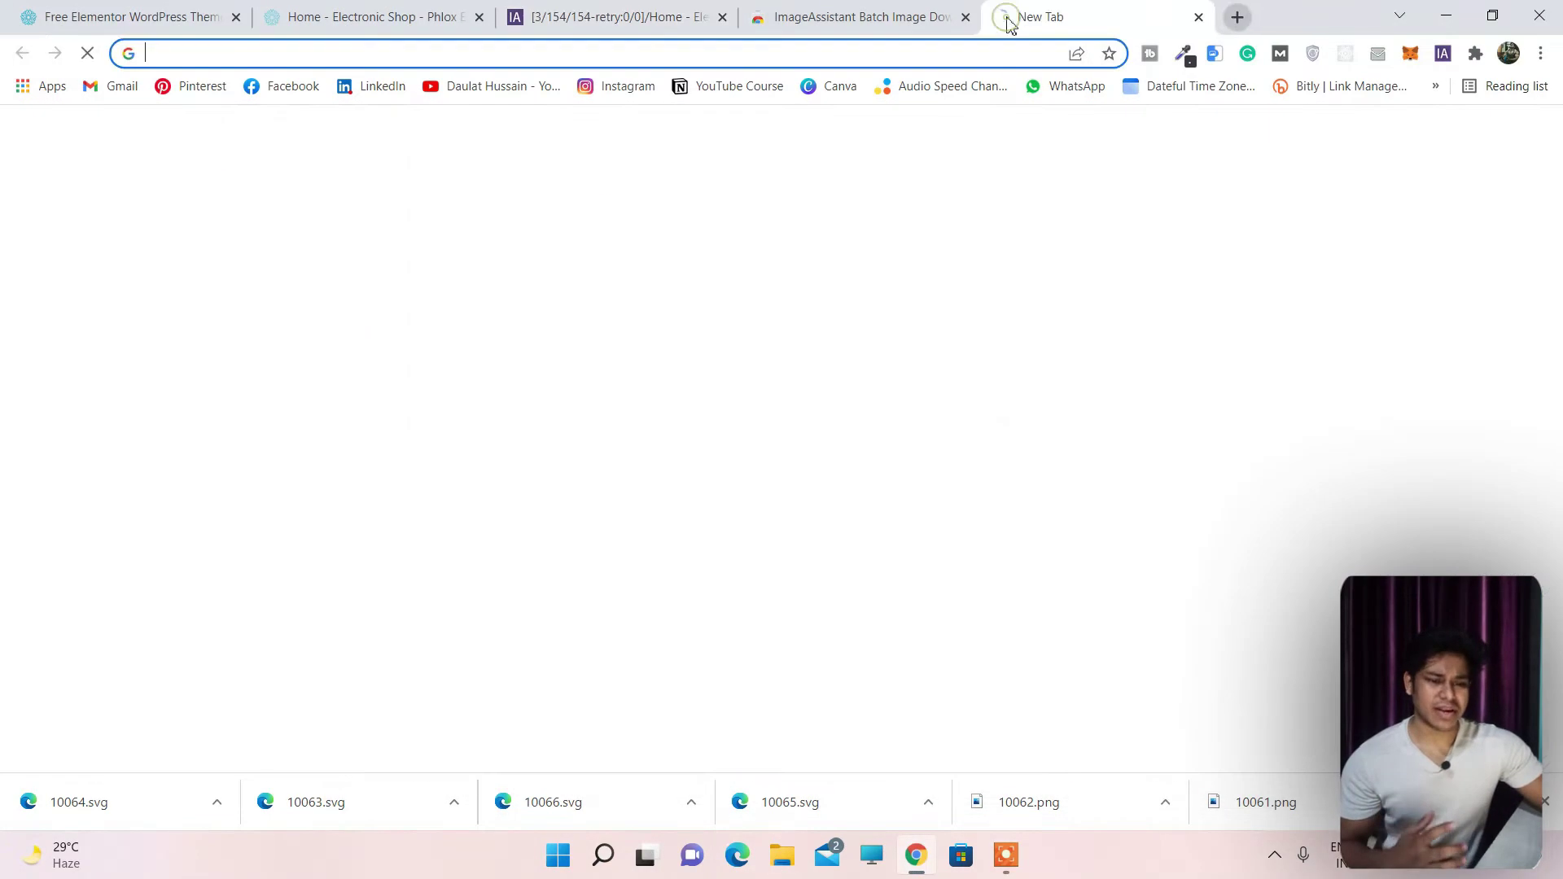
pyautogui.click(491, 86)
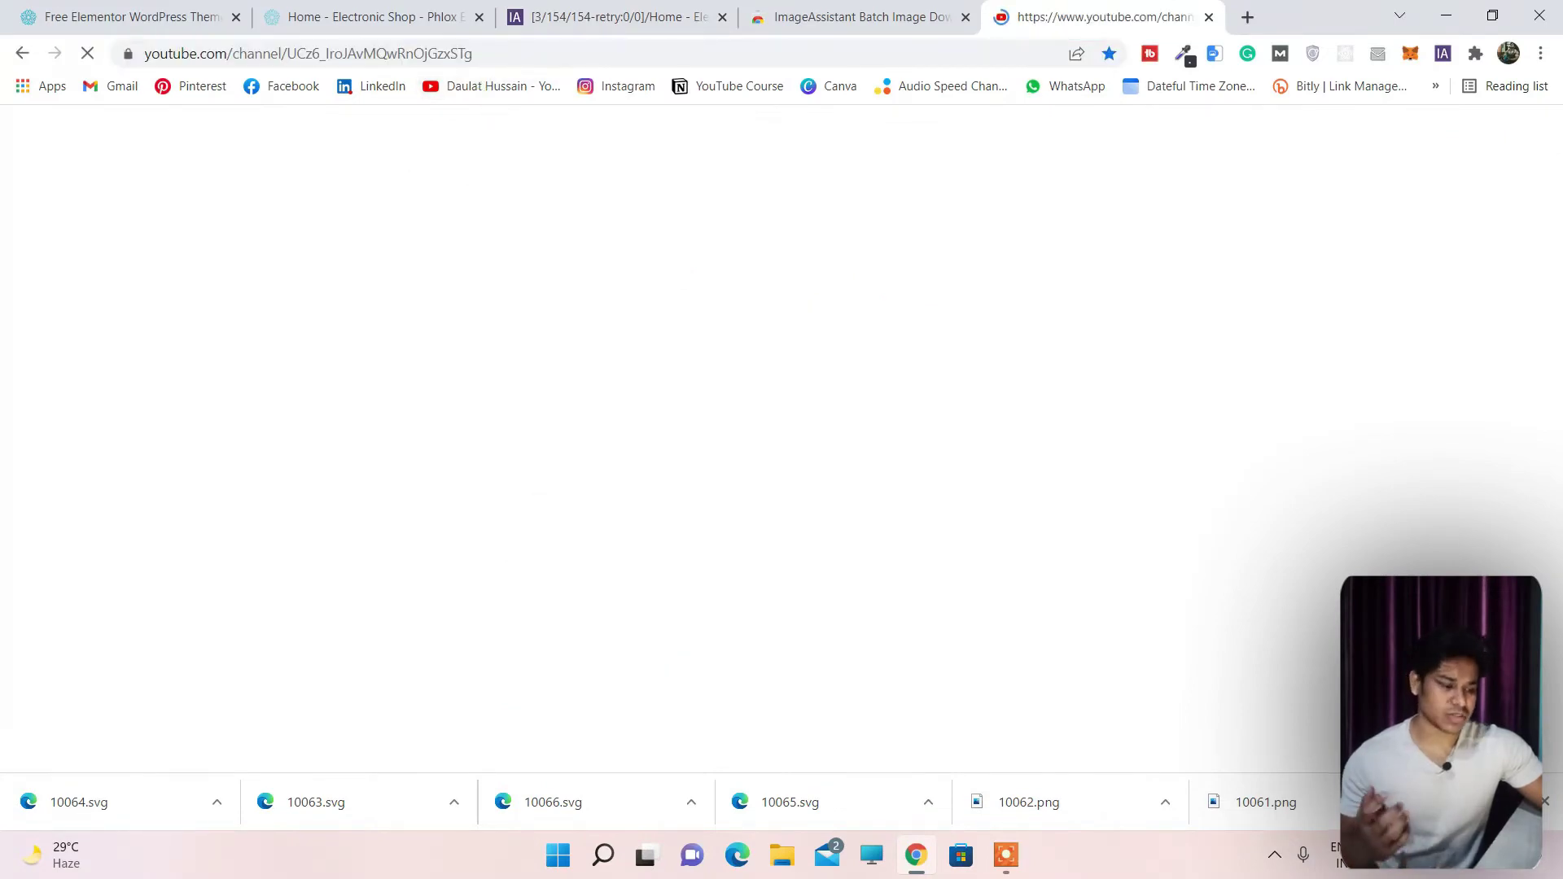
pyautogui.click(1547, 804)
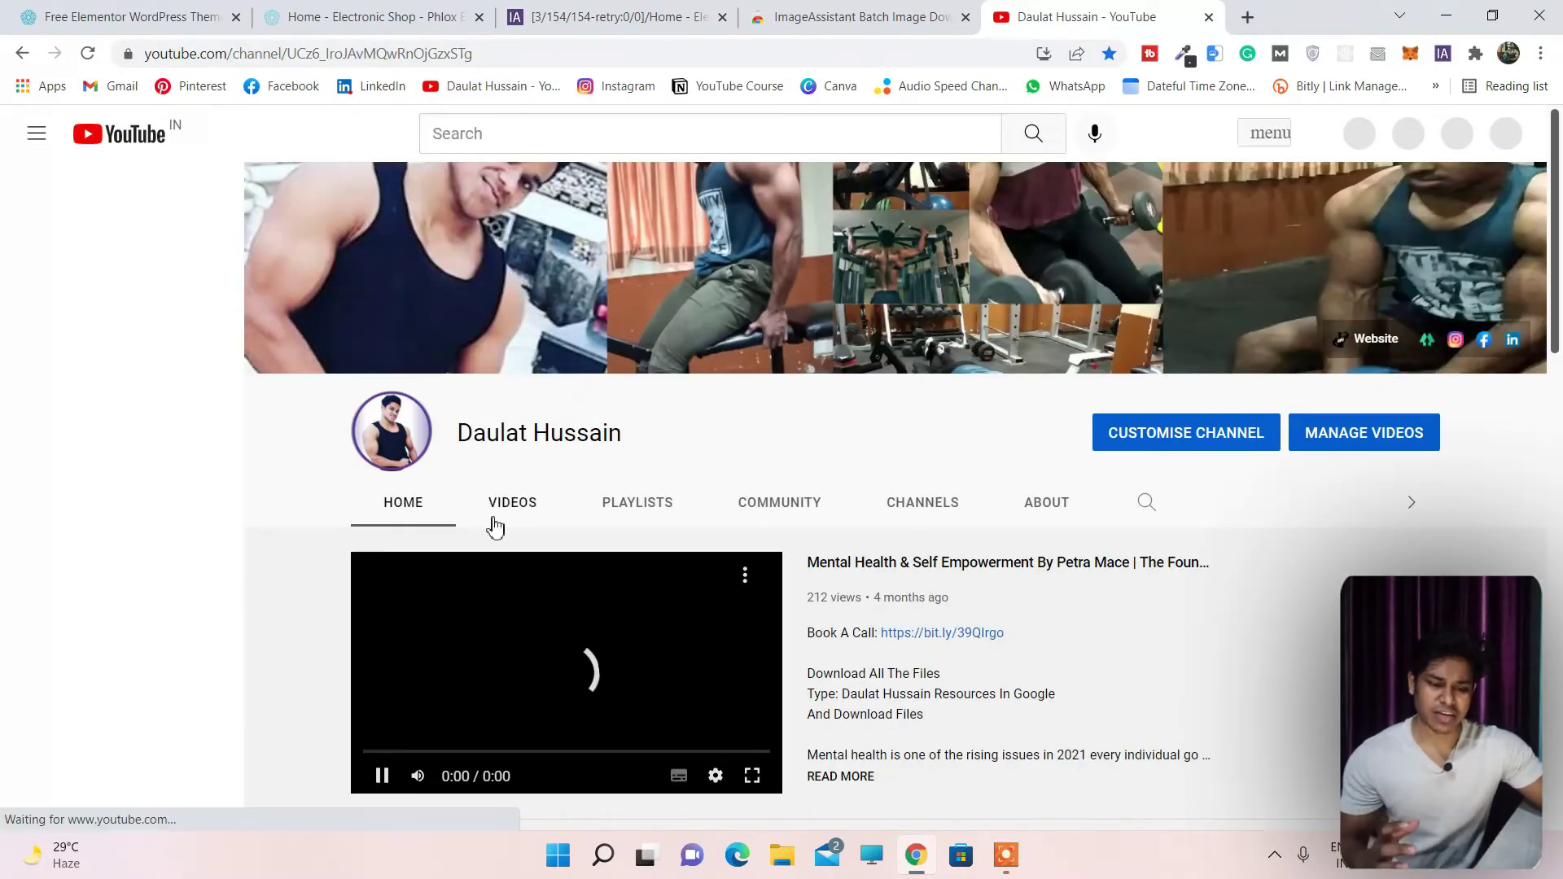
# Open the 'Ecommerce Website Using HTML CSS & JavaScript' video from VIDEOS and pause it at 2:10.
pyautogui.click(513, 505)
pyautogui.scroll(-3, 803, 512)
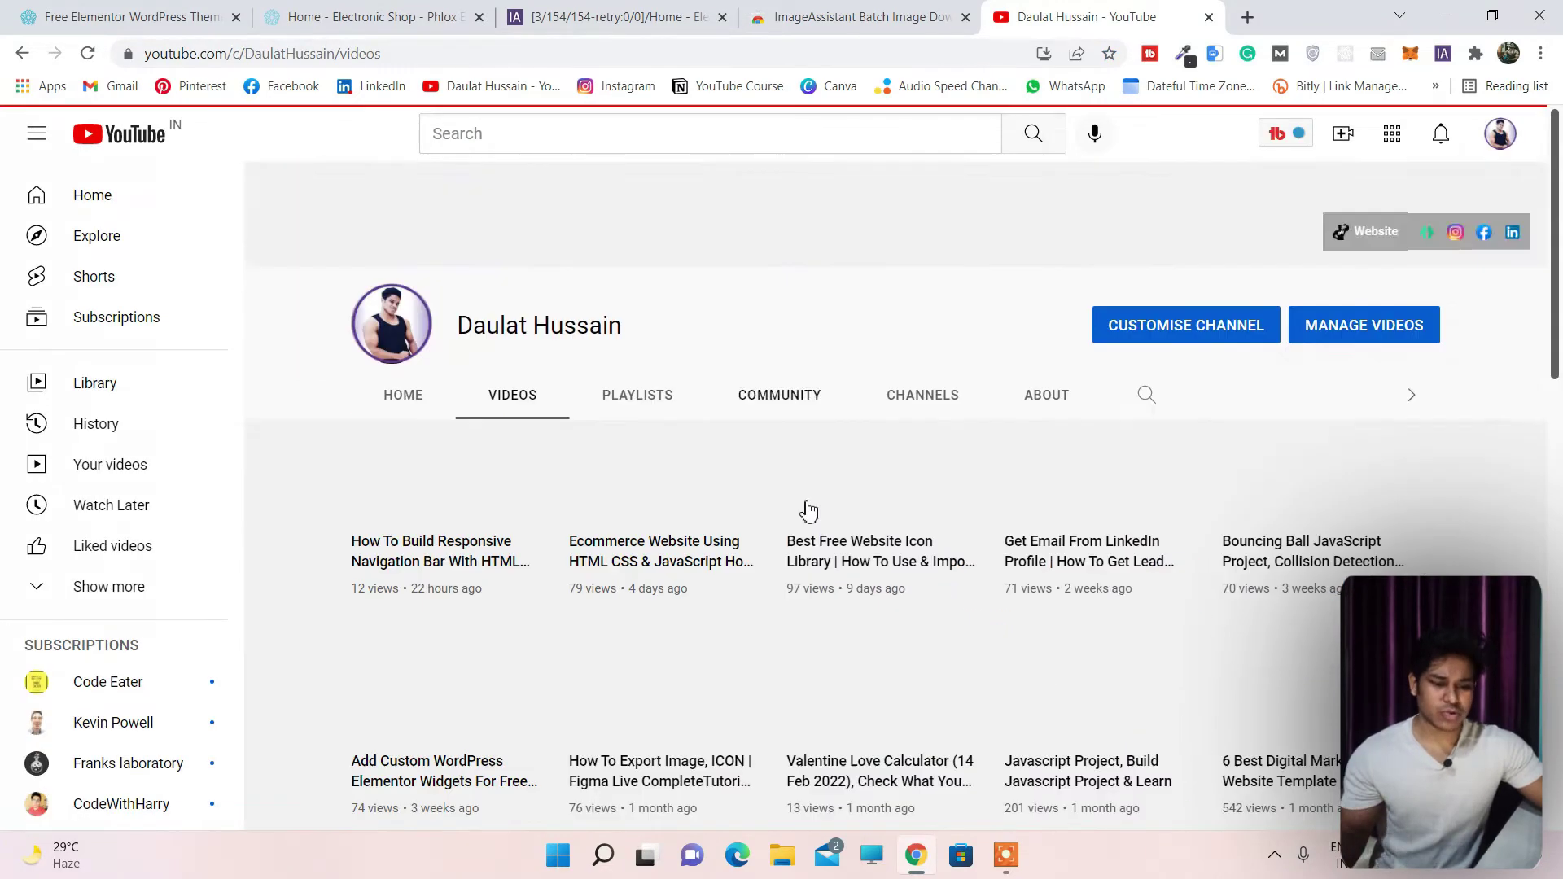
pyautogui.click(675, 471)
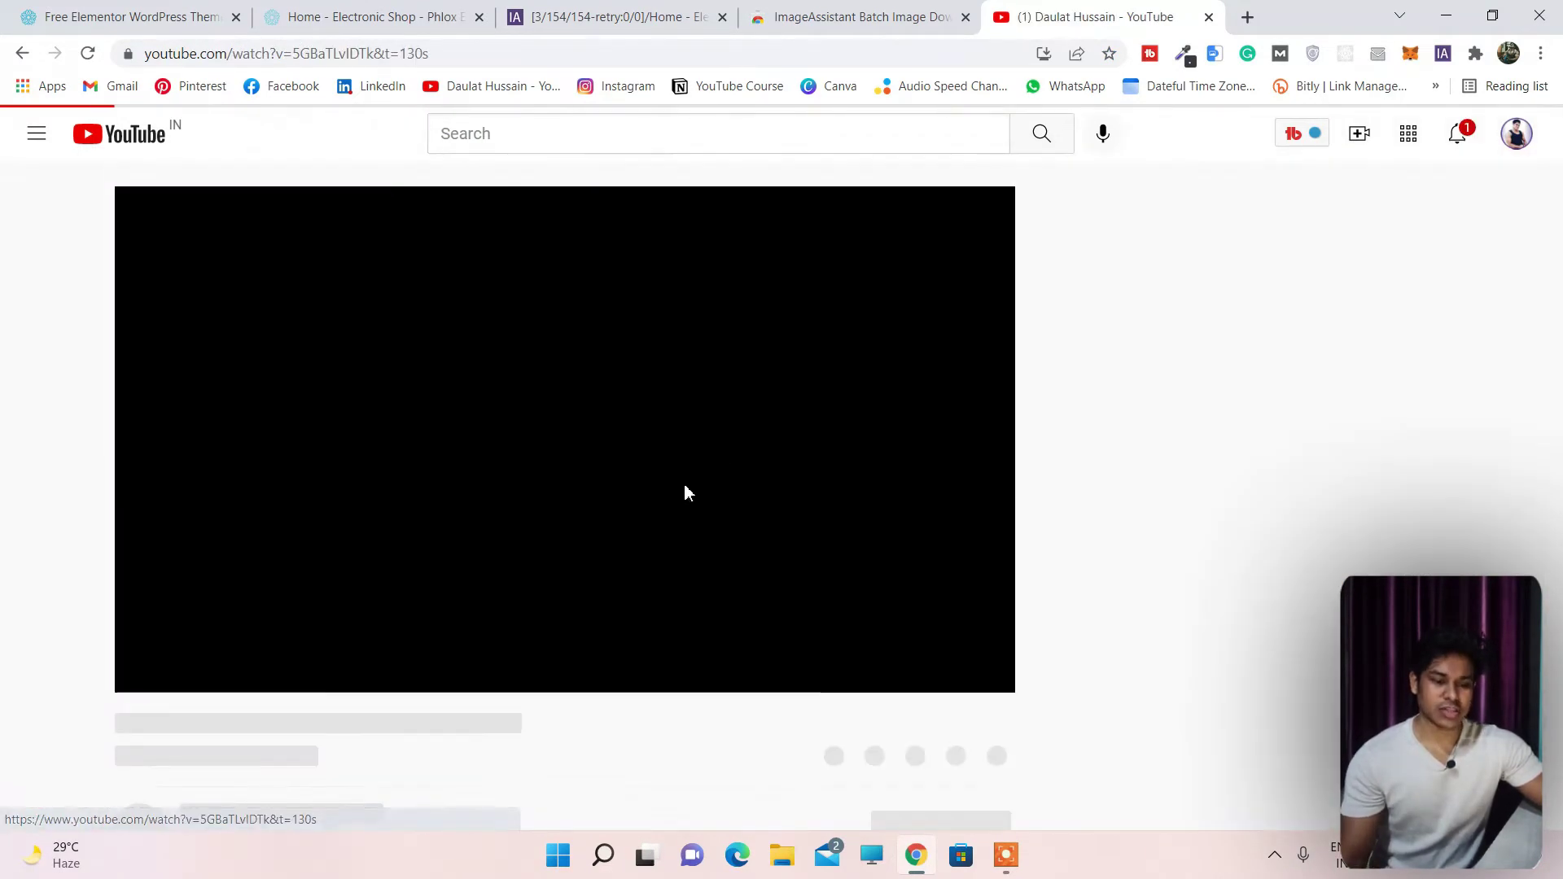
pyautogui.click(506, 399)
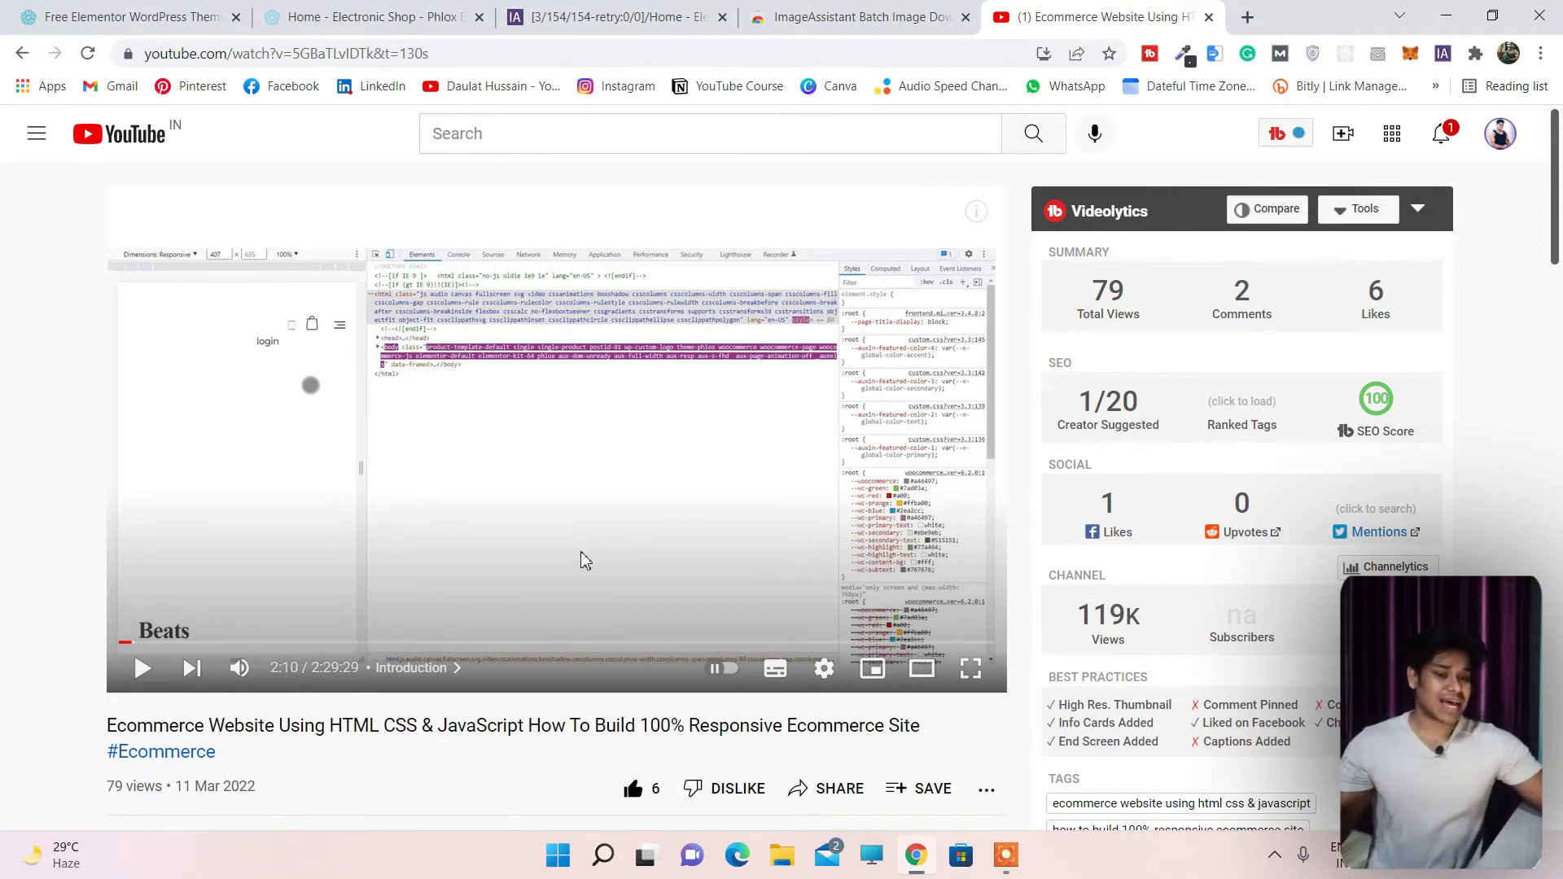
# Switch back to the ImageAssistant tab with the extracted Electronic Shop images.
pyautogui.click(636, 22)
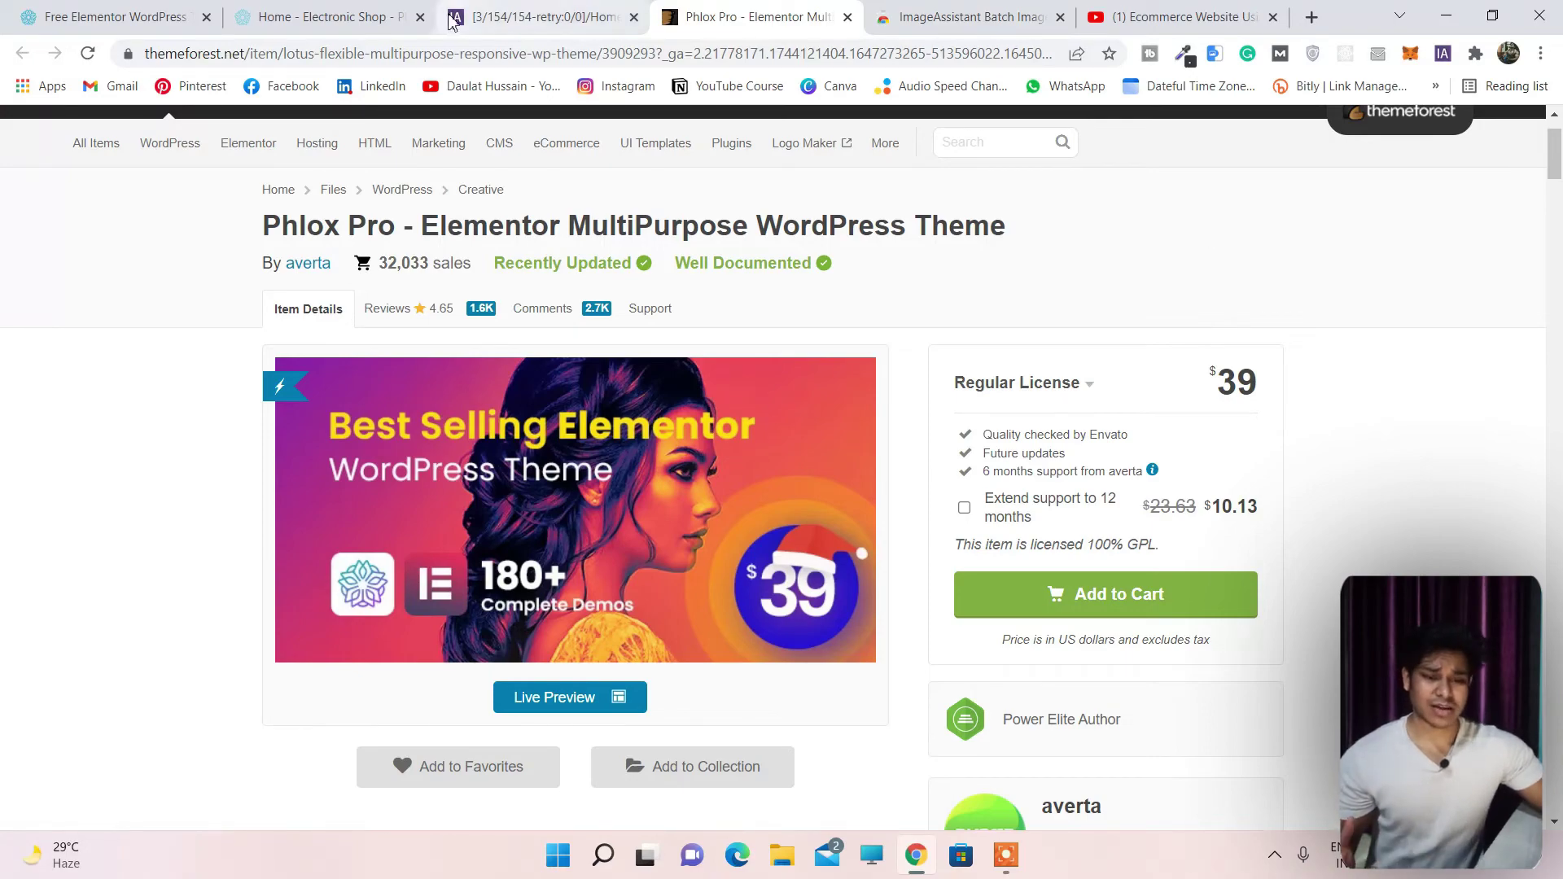
# Return to the Phlox template gallery and scroll to the Agency Advertisement card.
pyautogui.click(334, 17)
pyautogui.scroll(-1, 171, 114)
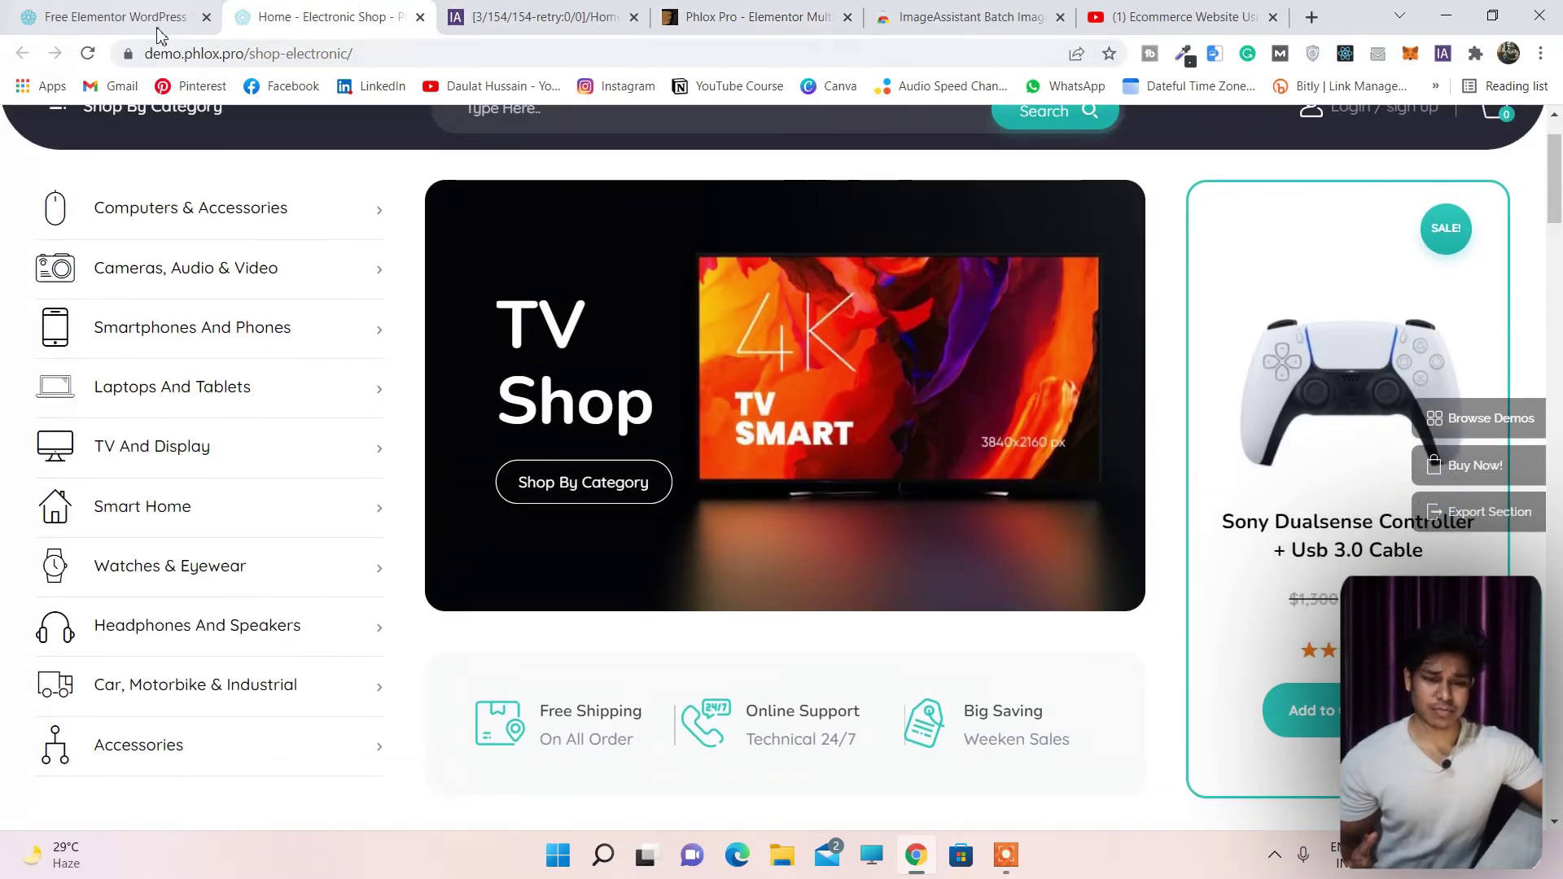
pyautogui.click(113, 16)
pyautogui.scroll(-3, 1161, 670)
pyautogui.scroll(10, 1164, 682)
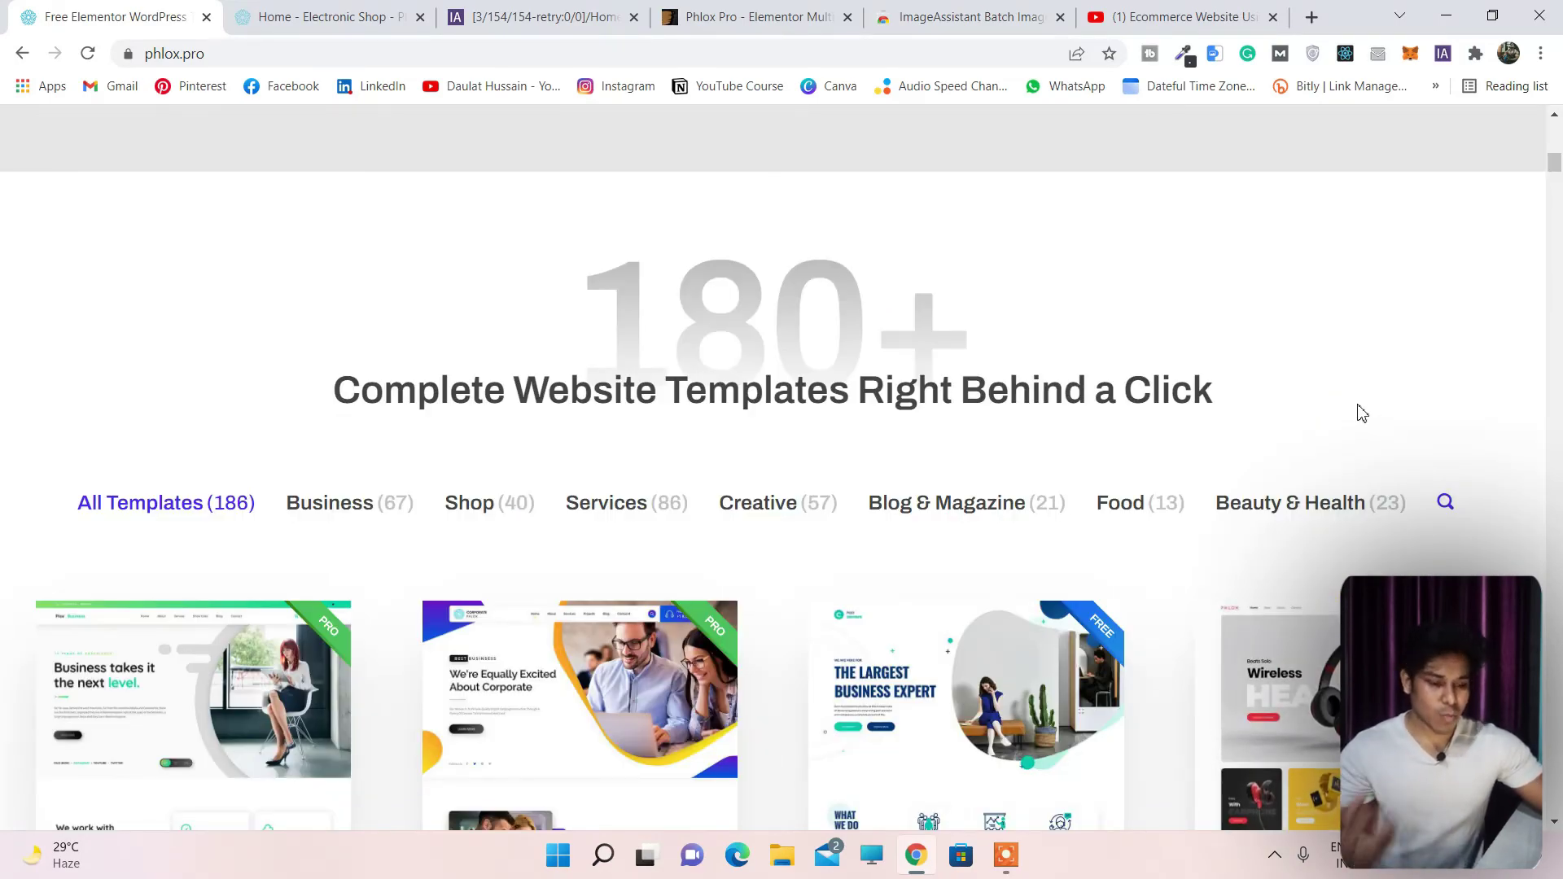
pyautogui.scroll(-15, 1326, 477)
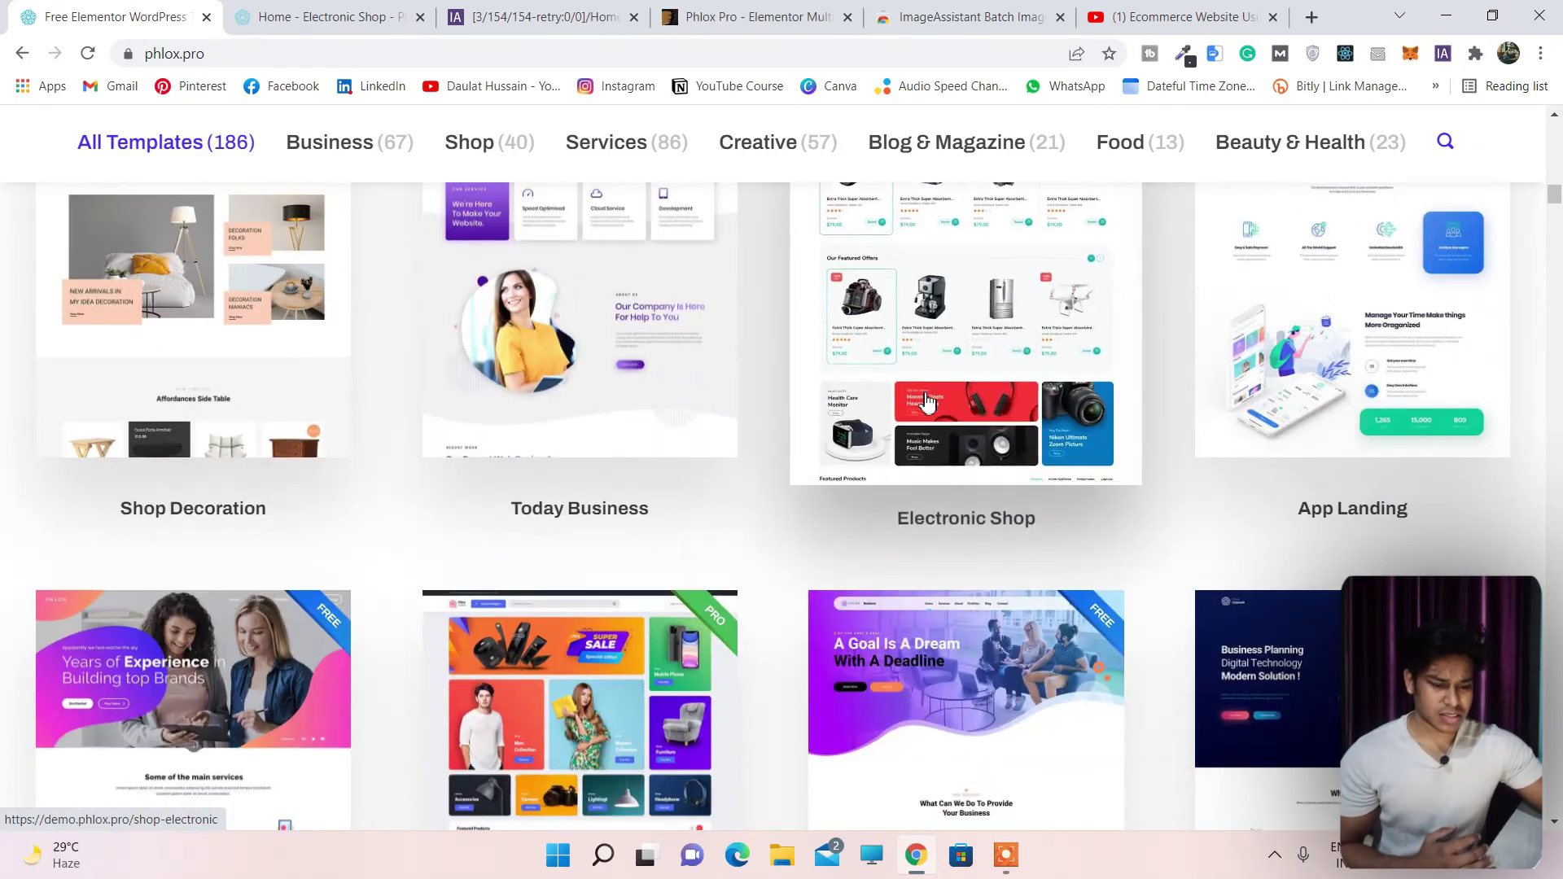
pyautogui.scroll(-15, 927, 401)
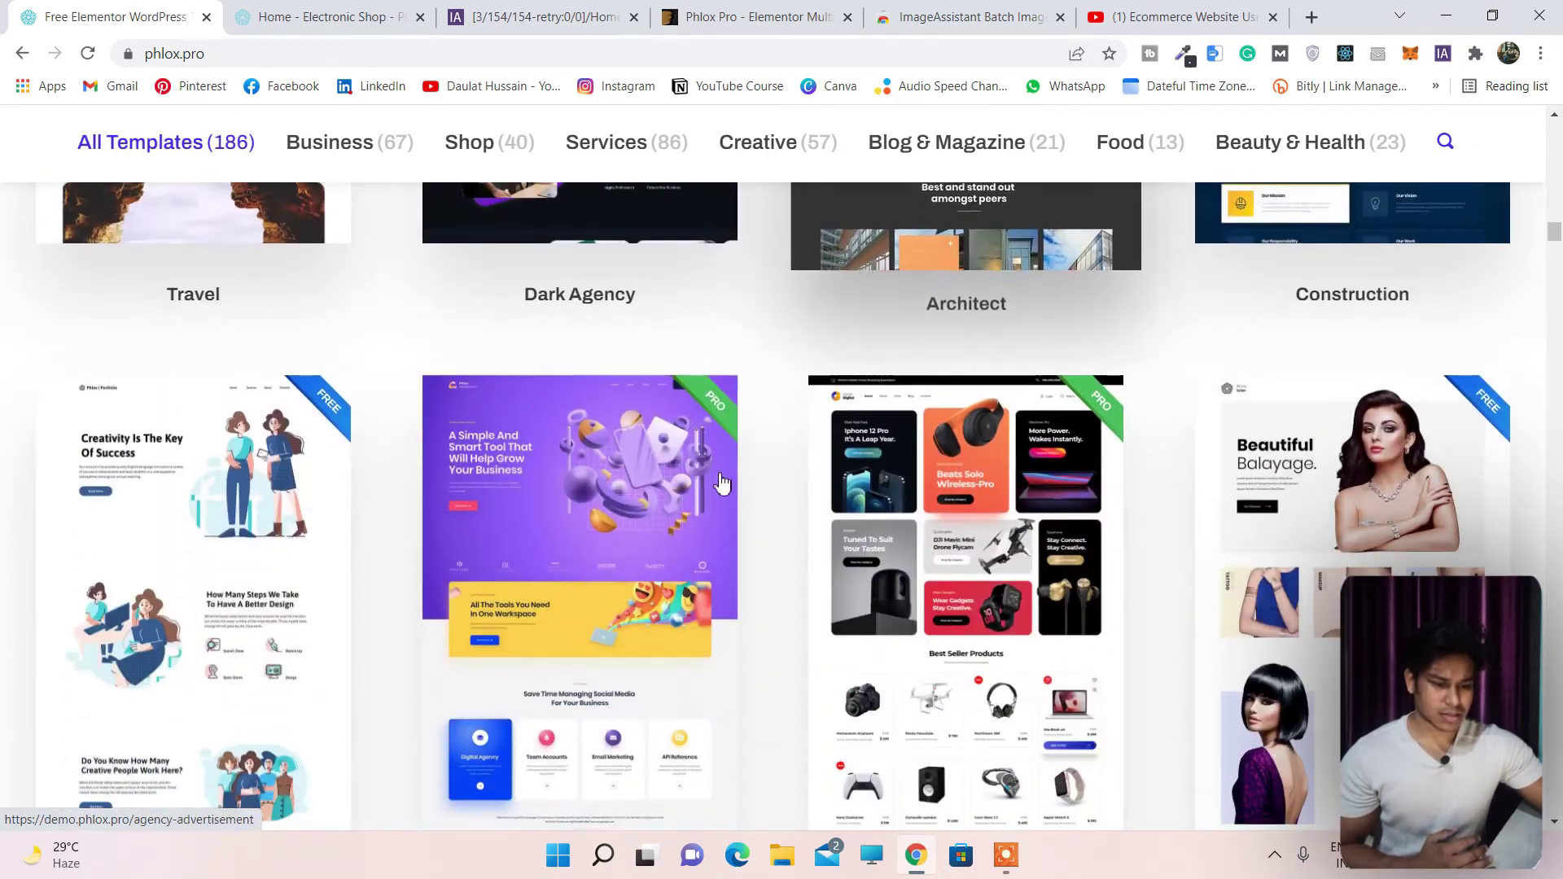
# Open the Agency Advertisement demo and extract its 28 images with ImageAssistant.
pyautogui.click(721, 483)
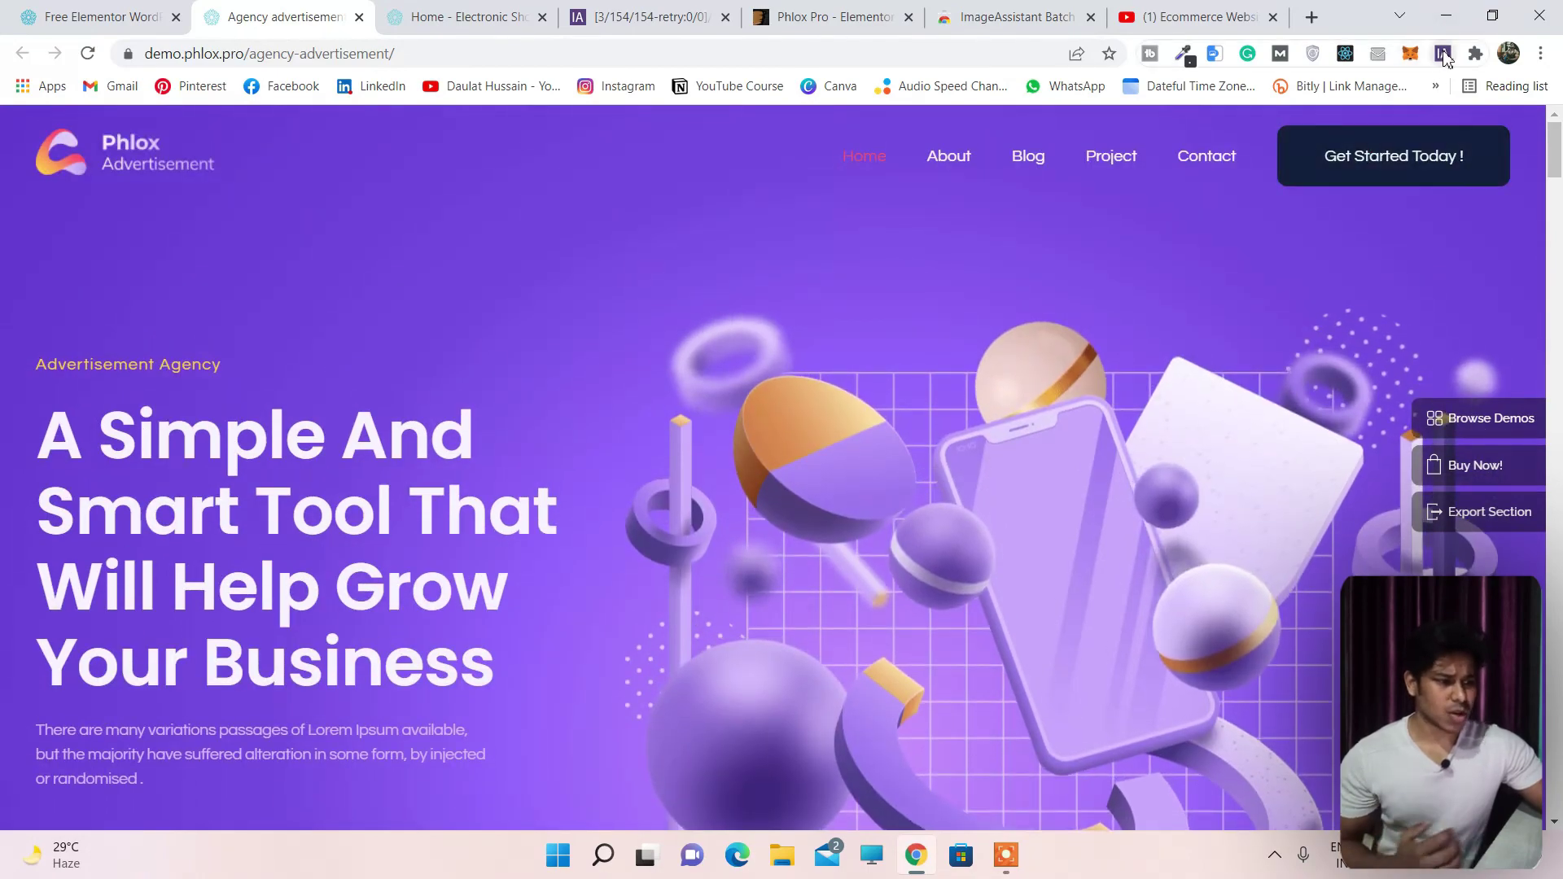
pyautogui.click(1442, 55)
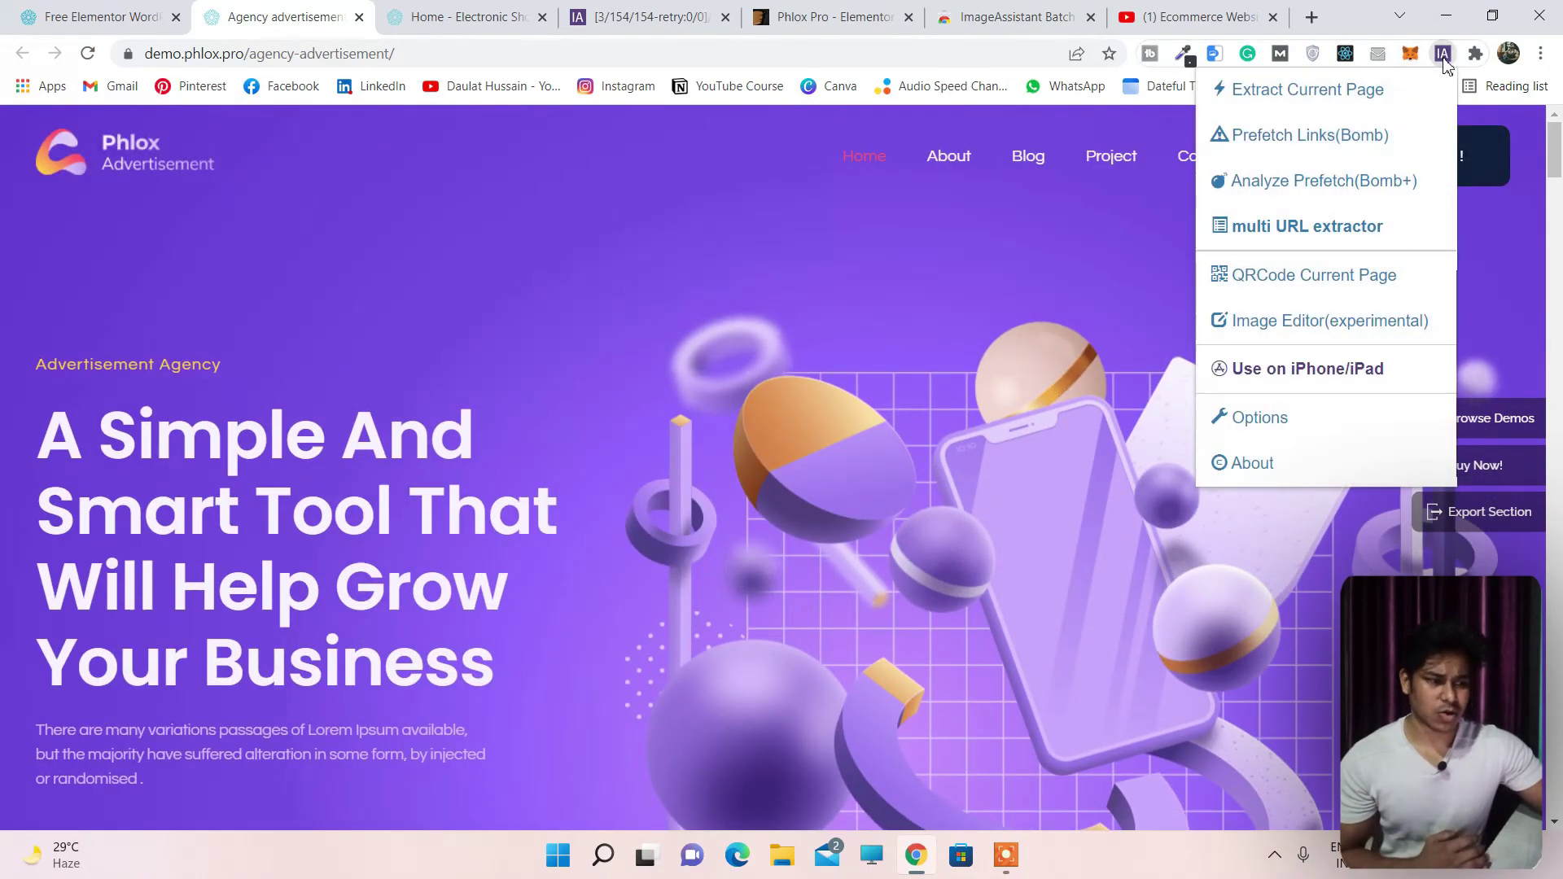
pyautogui.click(1306, 91)
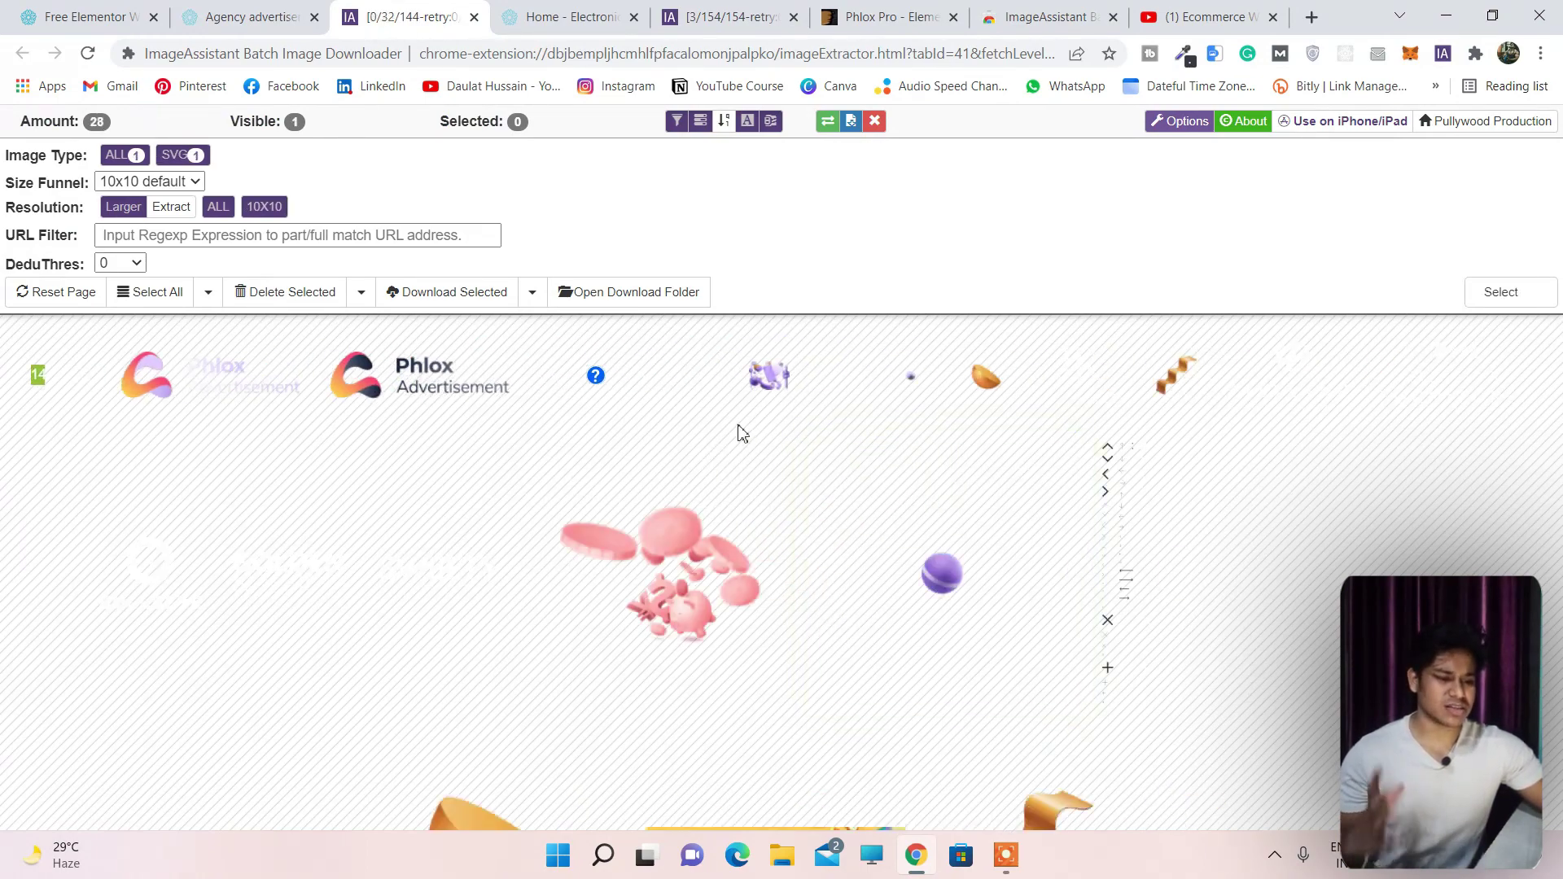
# Scroll the extractor list so more Agency Advertisement images load, raising the count to 46.
pyautogui.scroll(-3, 1106, 512)
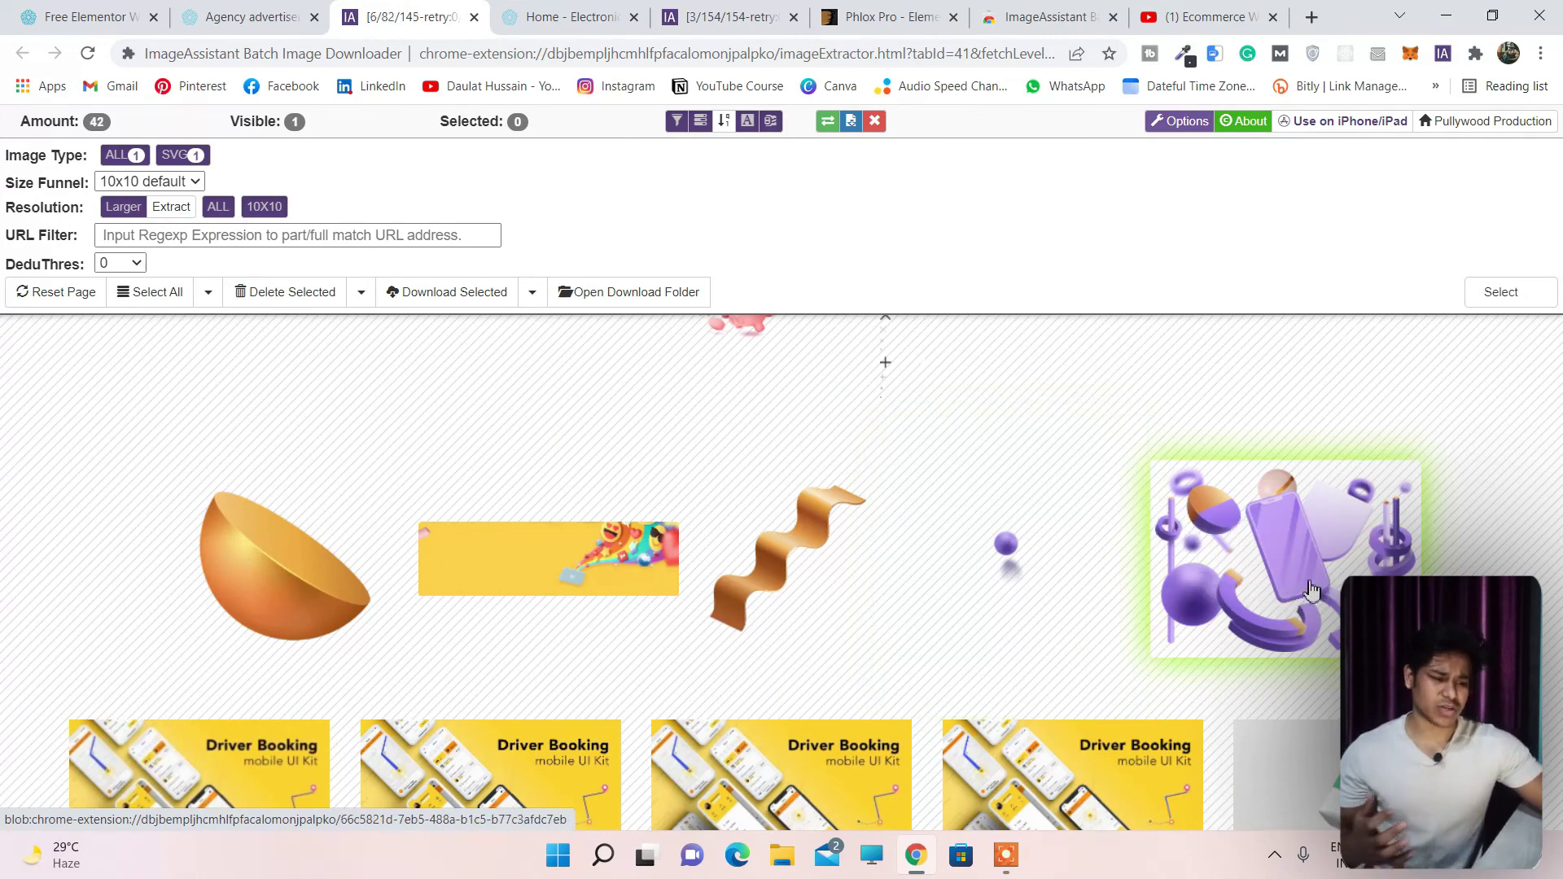
pyautogui.scroll(-3, 277, 552)
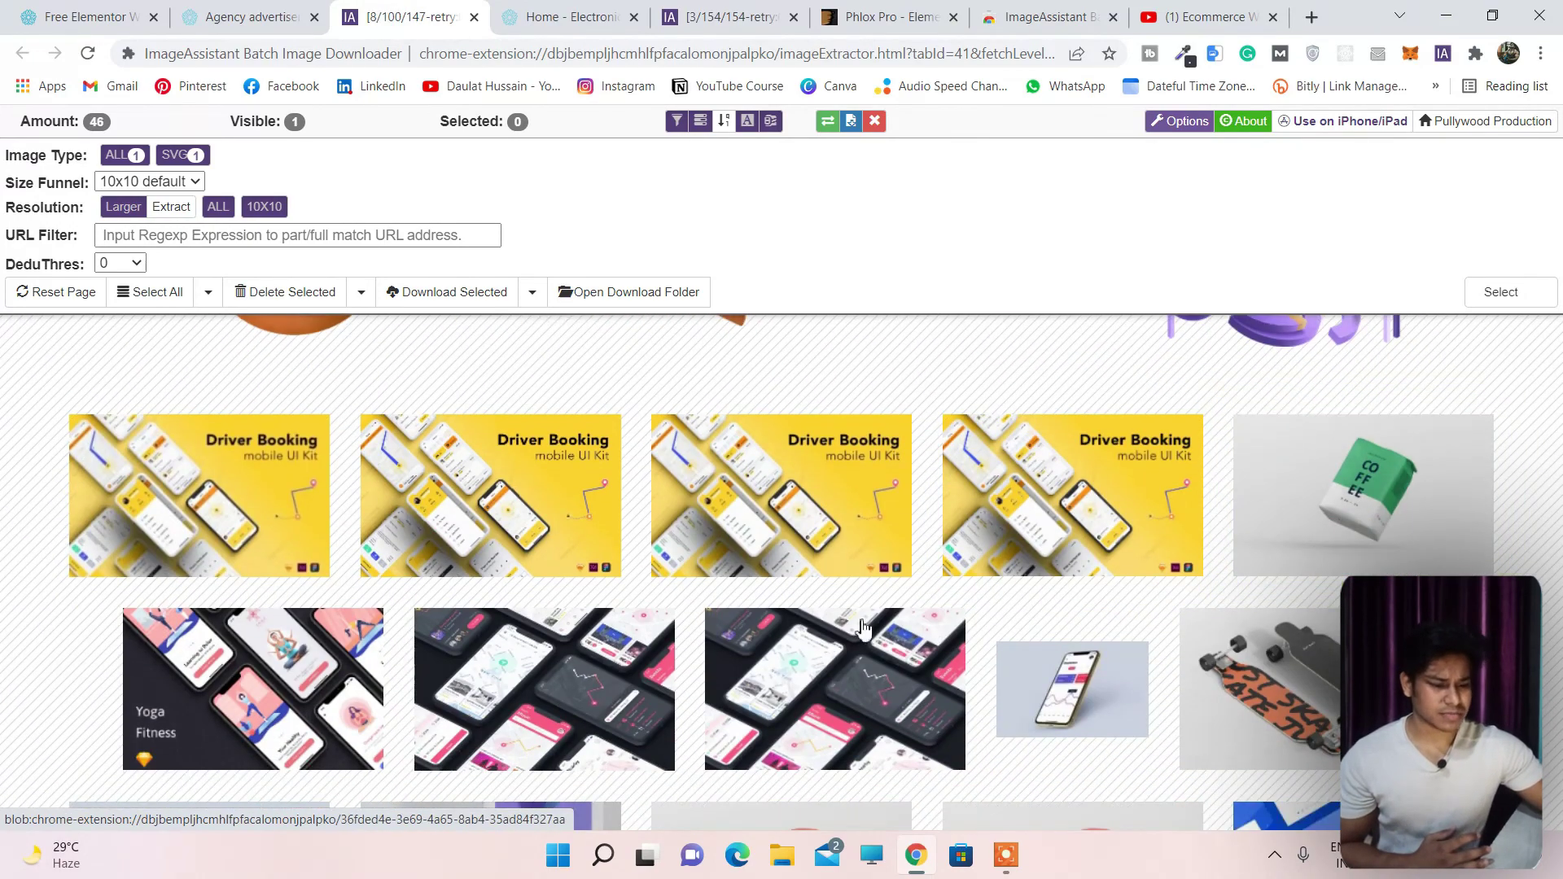